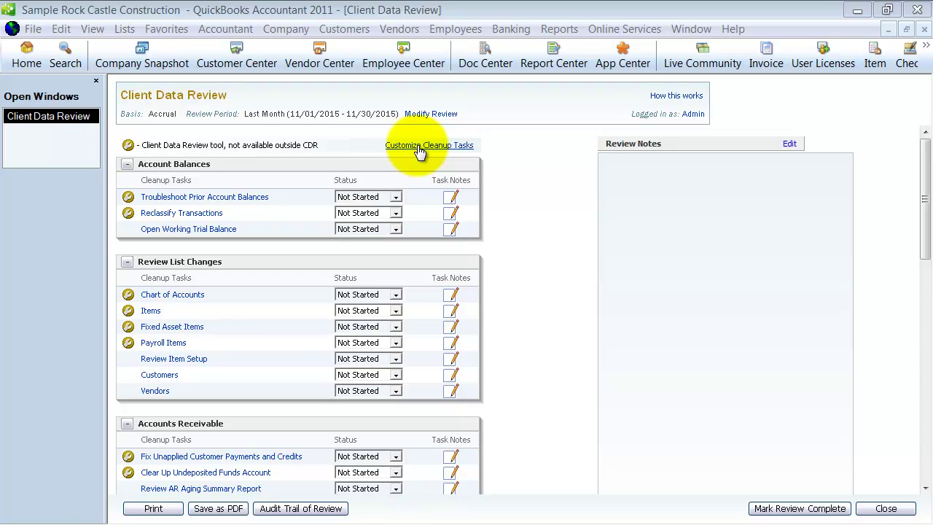
In the cleanup task customization, remove and then restore the Inventory tasks, then close it
left_click(440, 152)
scroll(500, 384, "down", 3)
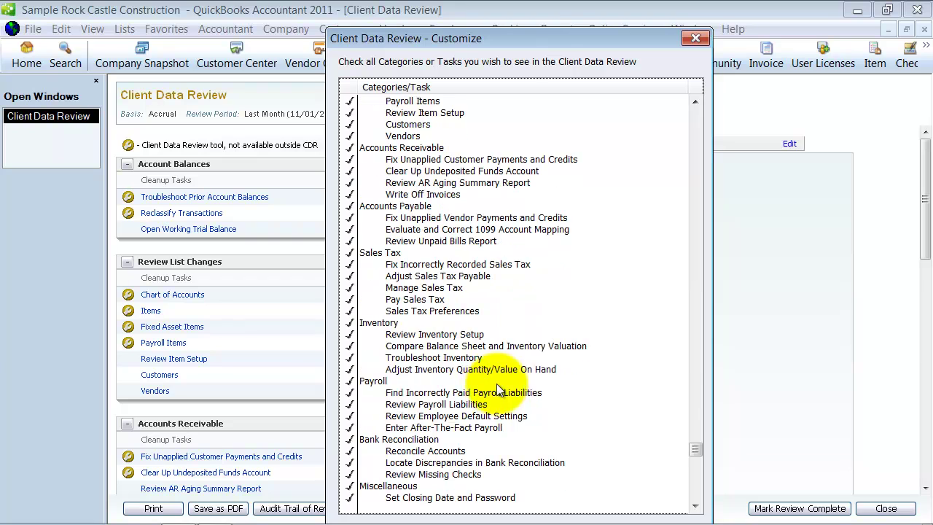
left_click(350, 325)
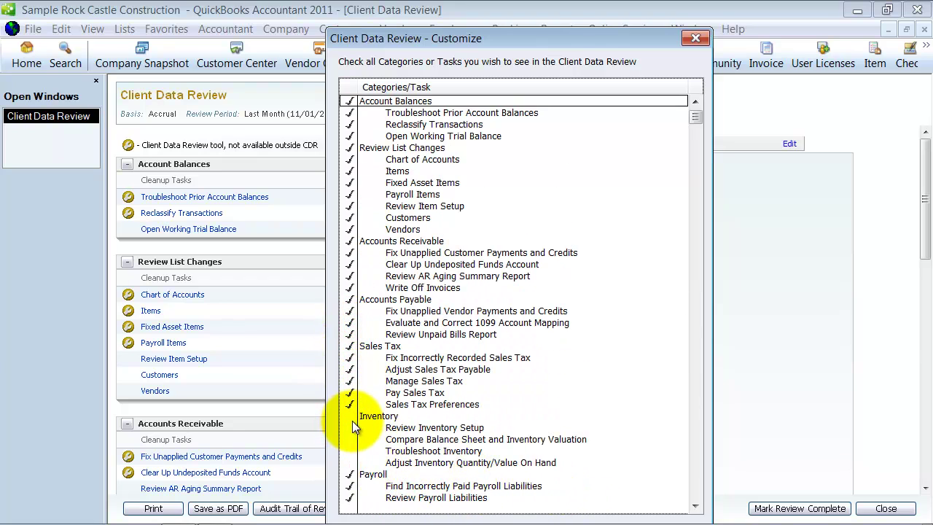
scroll(579, 437, "down", 2)
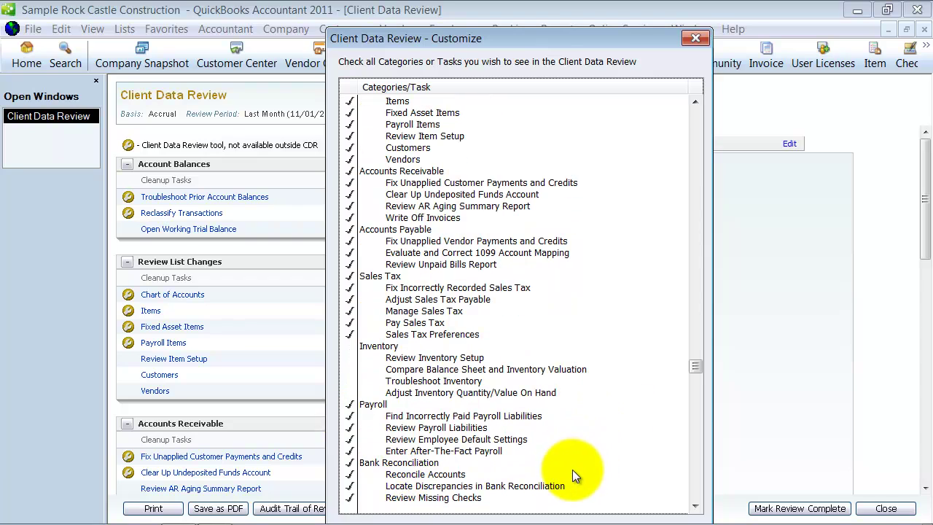
left_click(350, 346)
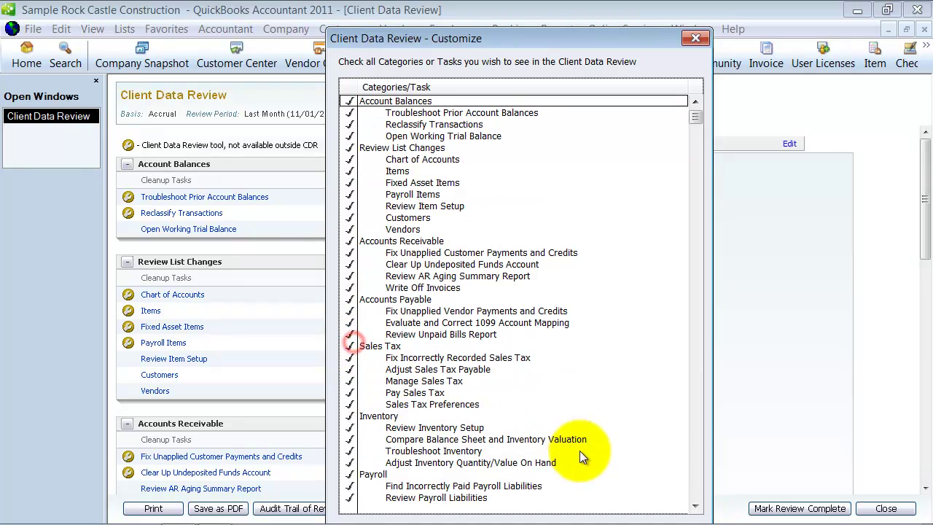
left_click(697, 39)
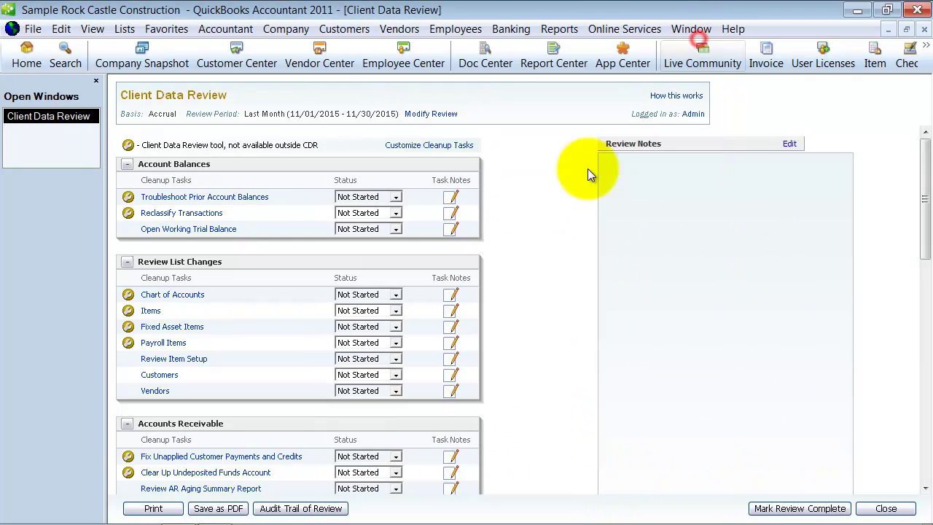
Open Troubleshoot Prior Account Balances for 10/01/2015–10/31/2015 and select the Checking debit cell
left_click(193, 201)
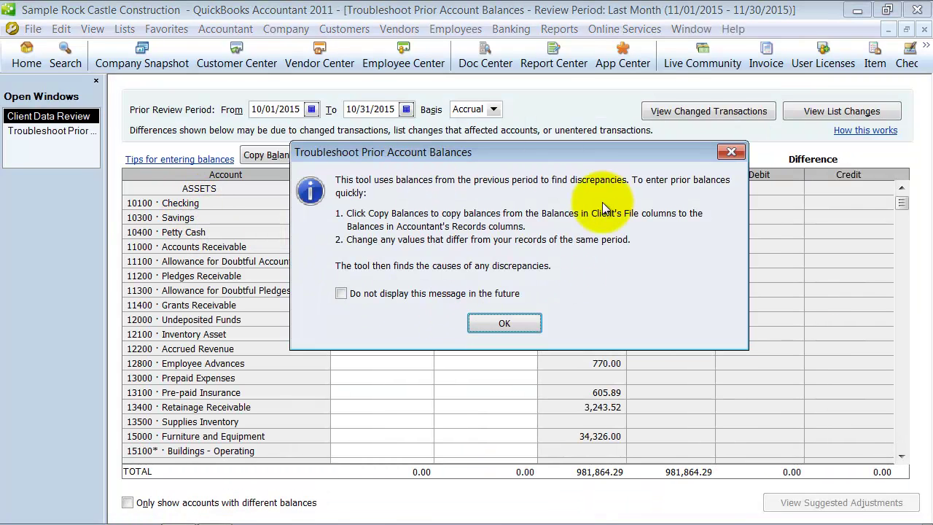
left_click(503, 326)
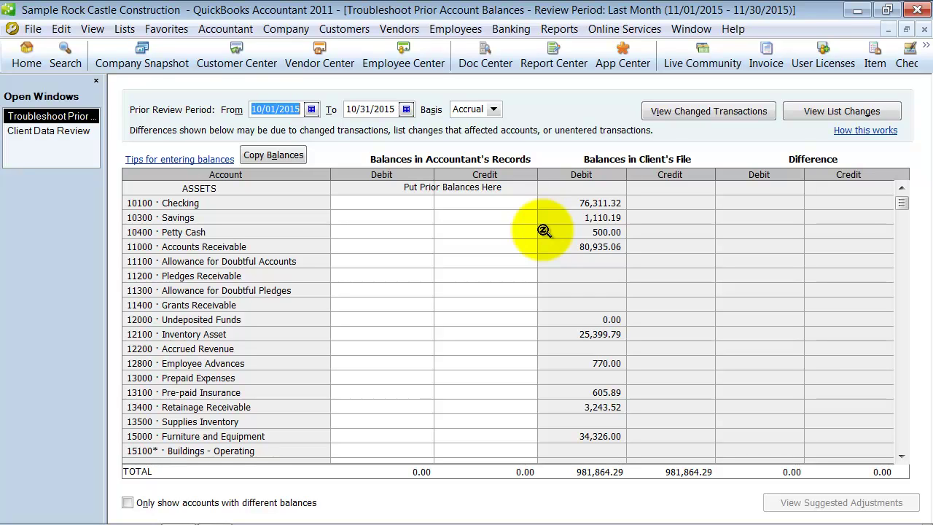
left_click(396, 217)
left_click(404, 203)
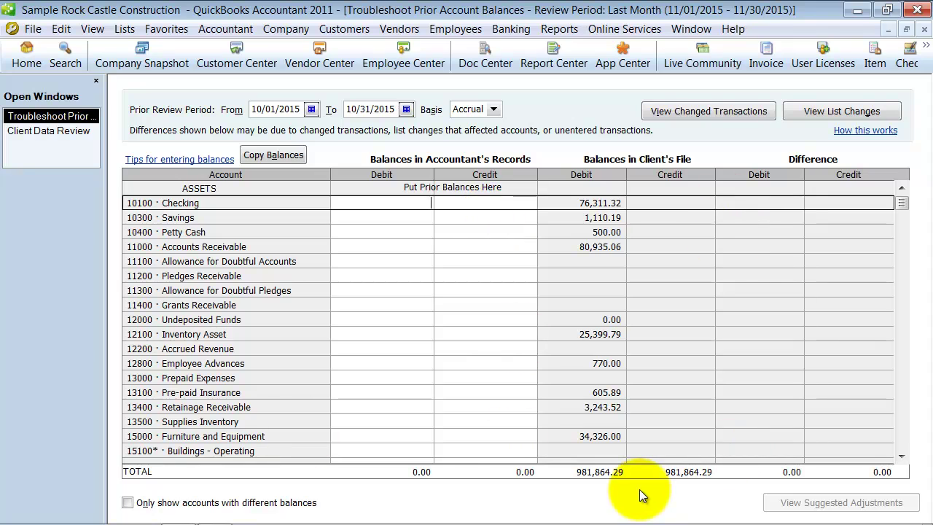
Copy the client's balances across and set the Inventory Asset debit to 27,252.79
left_click(283, 154)
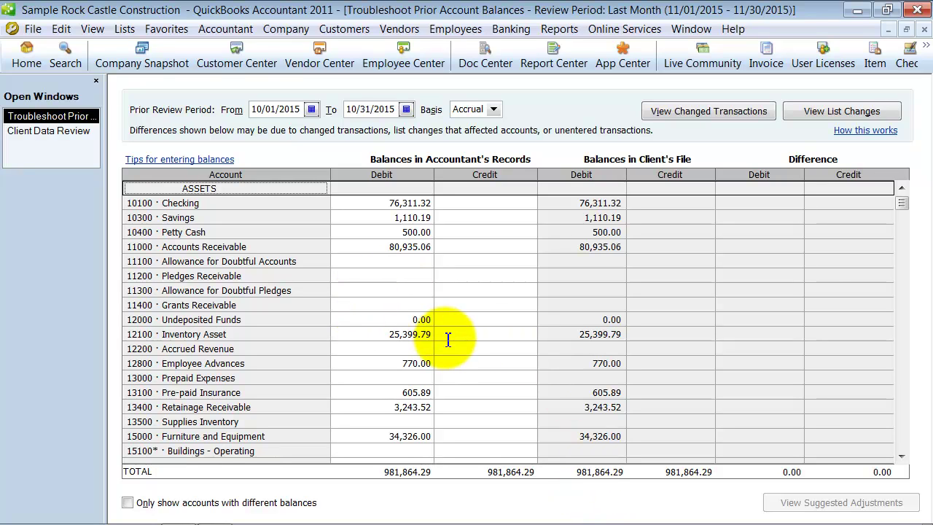
left_click(378, 334)
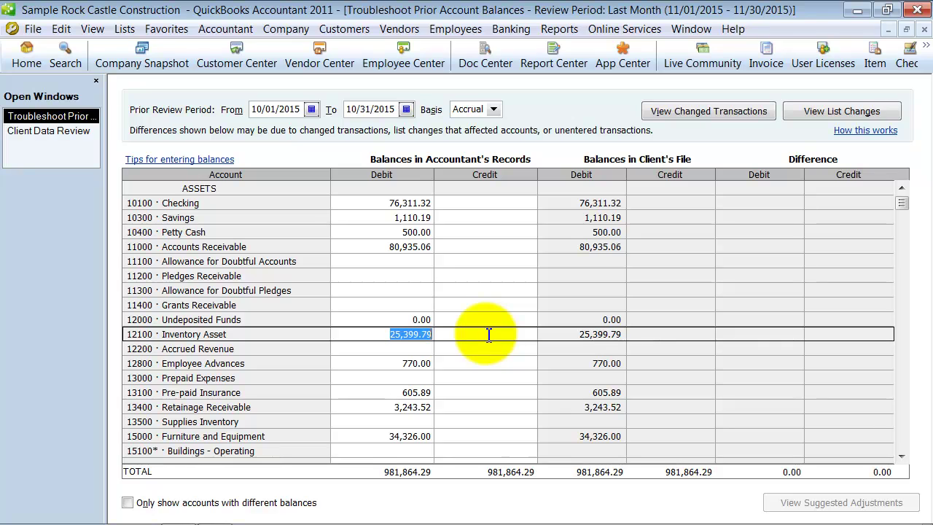
type("2")
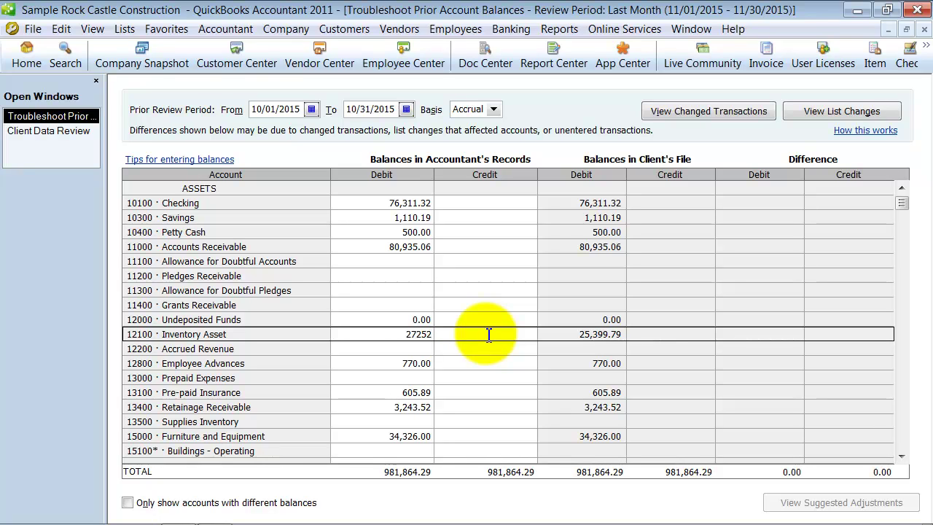
type("7,252.79")
left_click(371, 362)
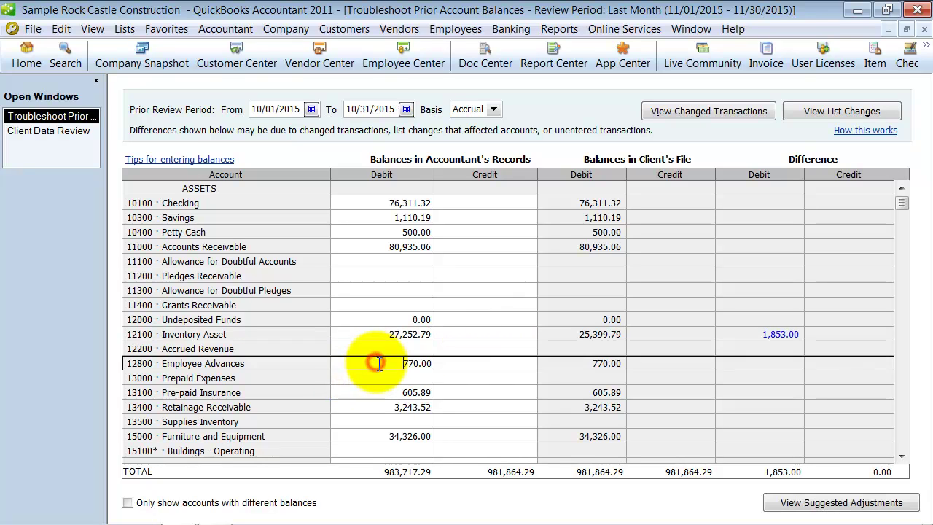
Set the Construction Equipment debit to 16,000.00 and the Capital Stock credit to 1,000.00
scroll(366, 371, "down", 1)
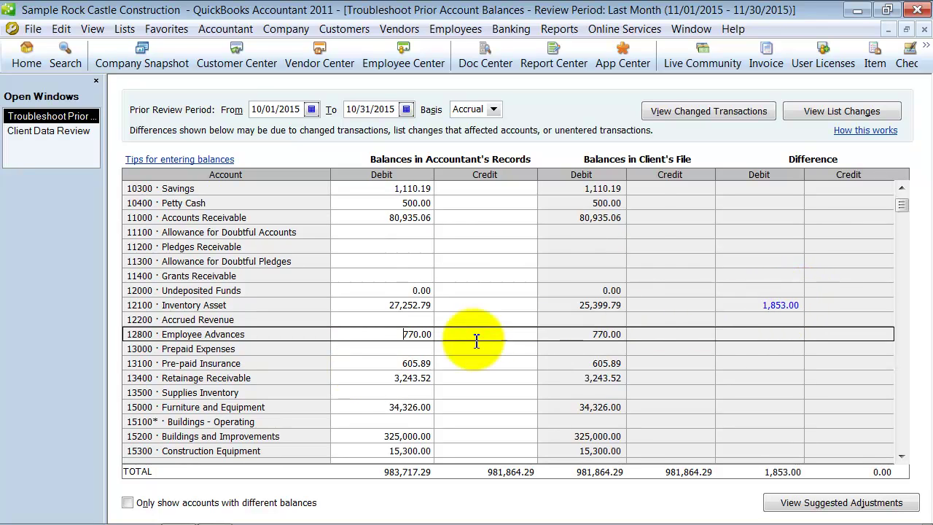
scroll(433, 378, "down", 1)
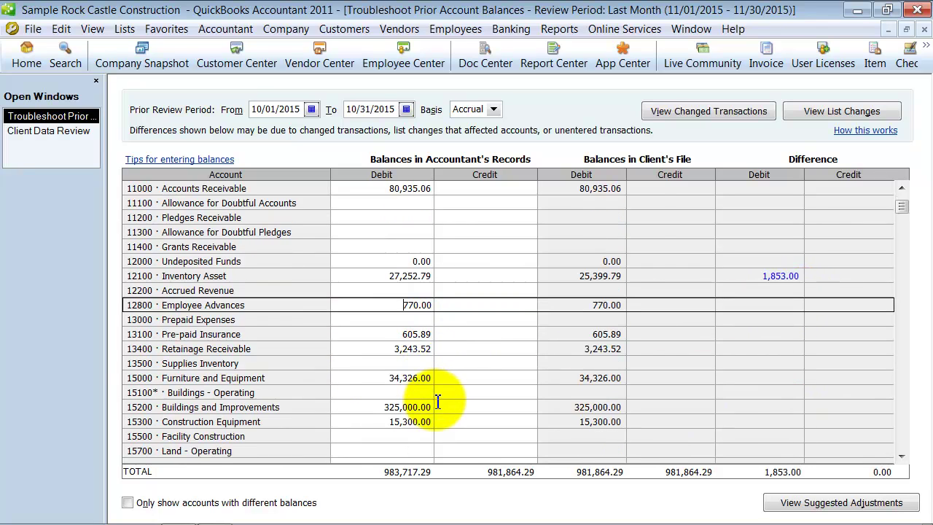
left_click(376, 425)
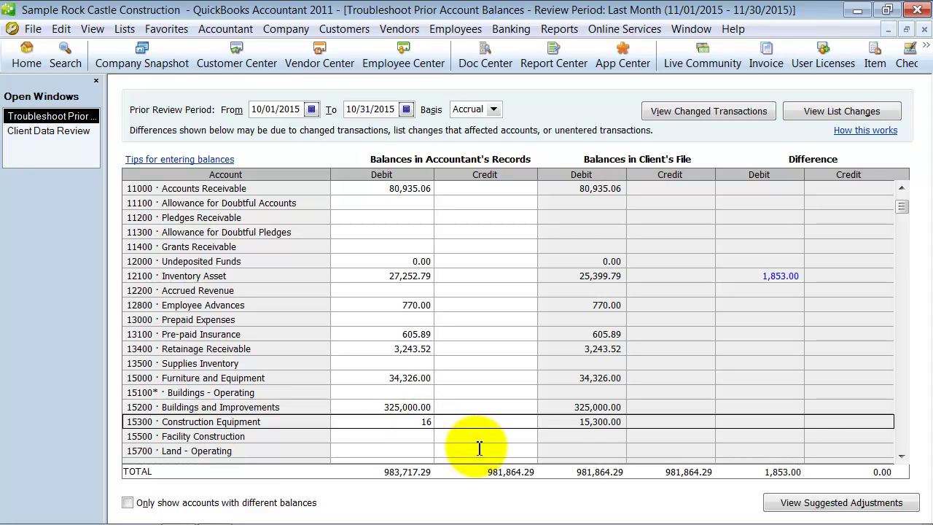
left_click(398, 392)
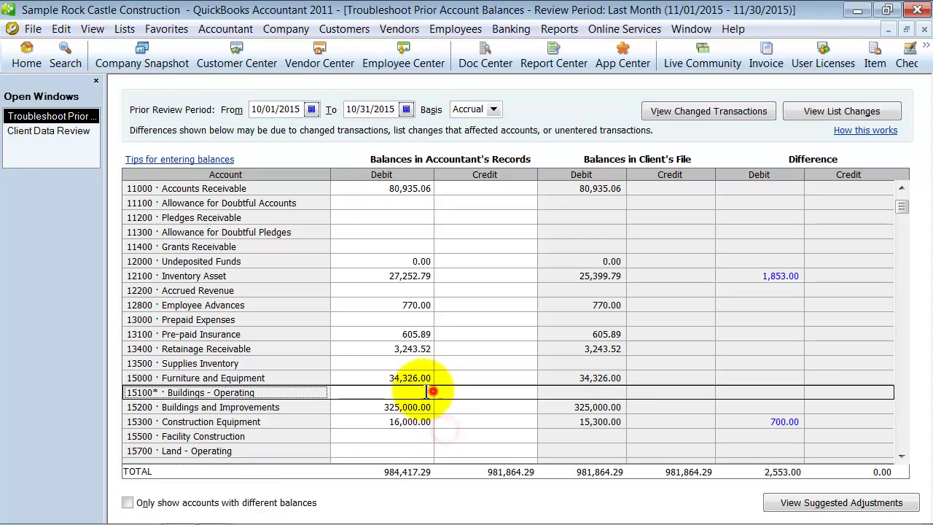
scroll(406, 402, "down", 1)
scroll(405, 402, "down", 18)
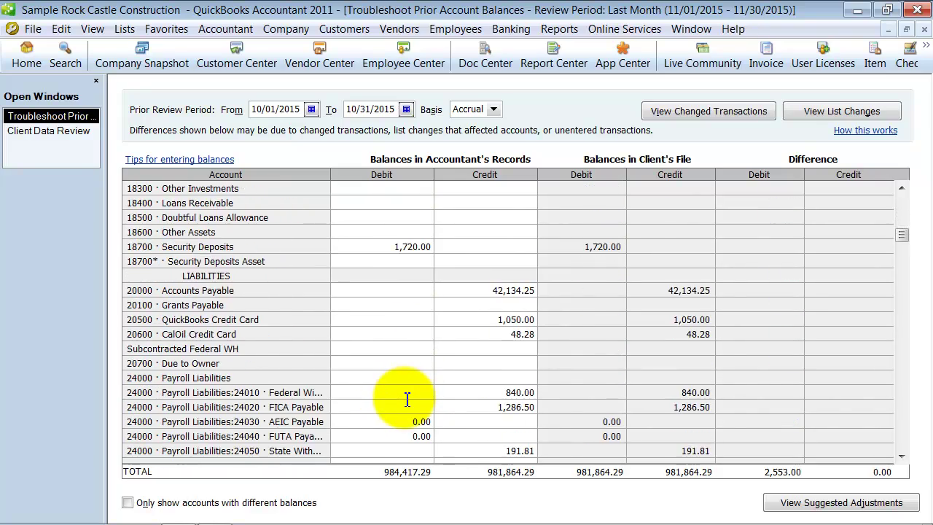
scroll(407, 398, "down", 9)
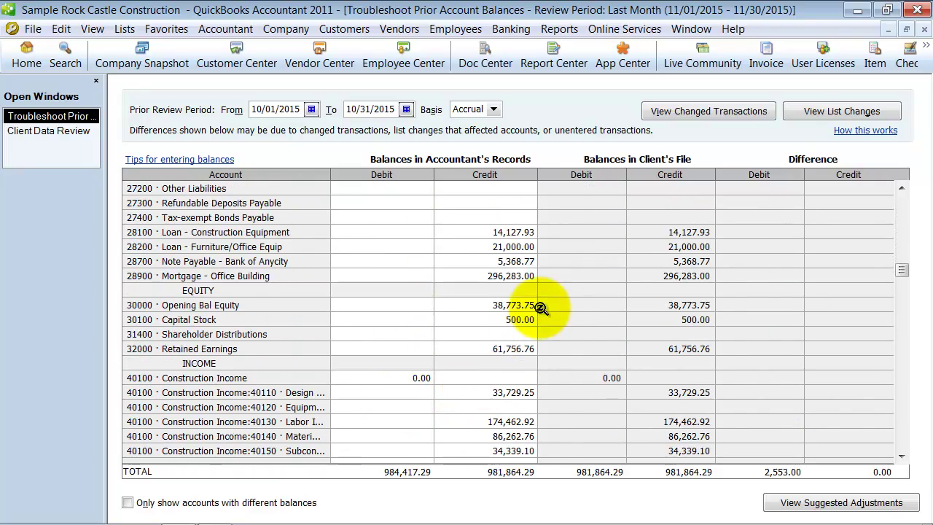
left_click(446, 320)
type("1000")
left_click(475, 247)
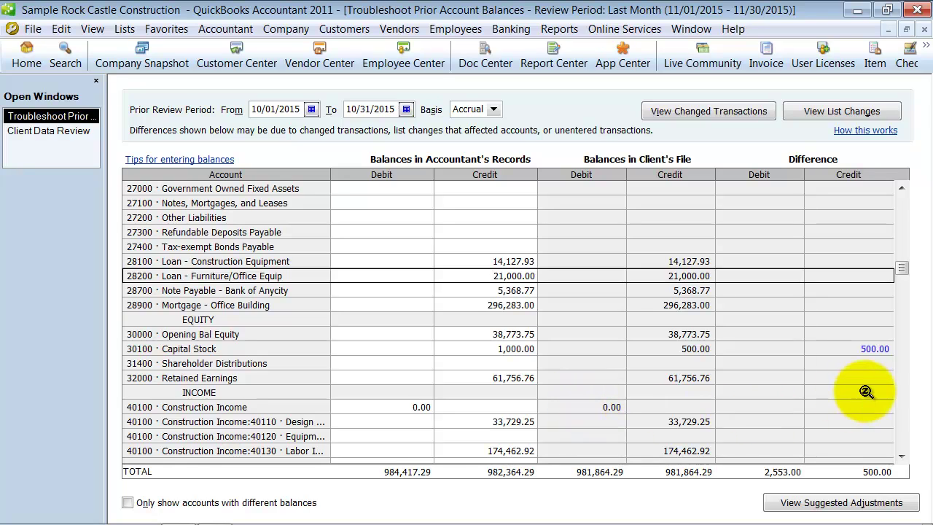
scroll(866, 428, "up", 15)
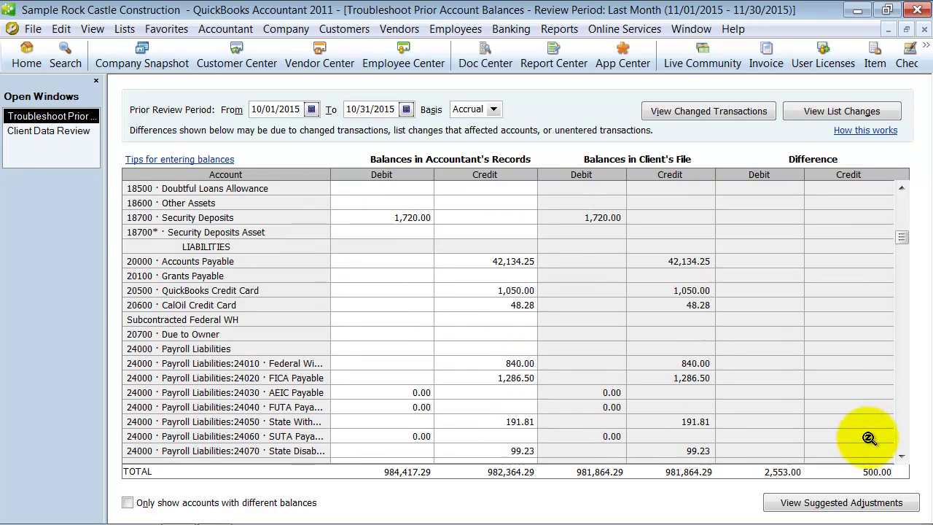
scroll(866, 437, "up", 4)
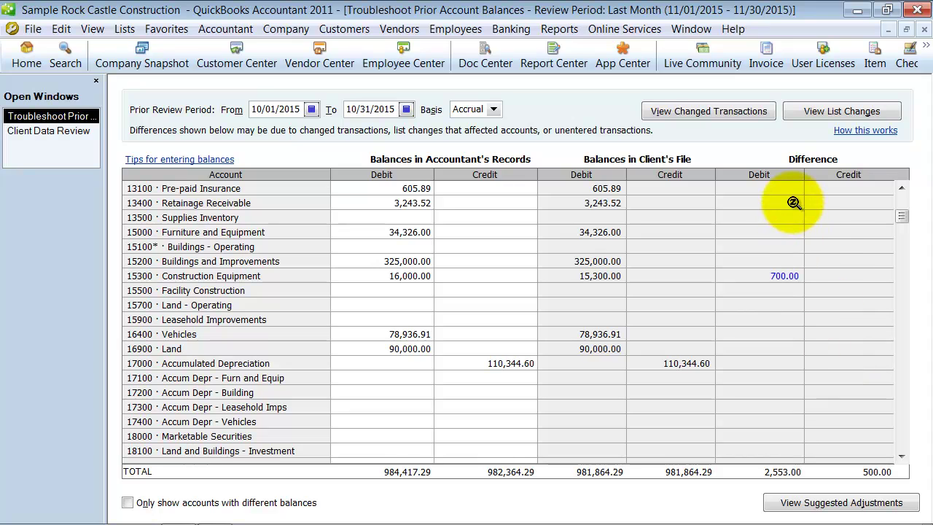
left_click(791, 275)
double_click(790, 274)
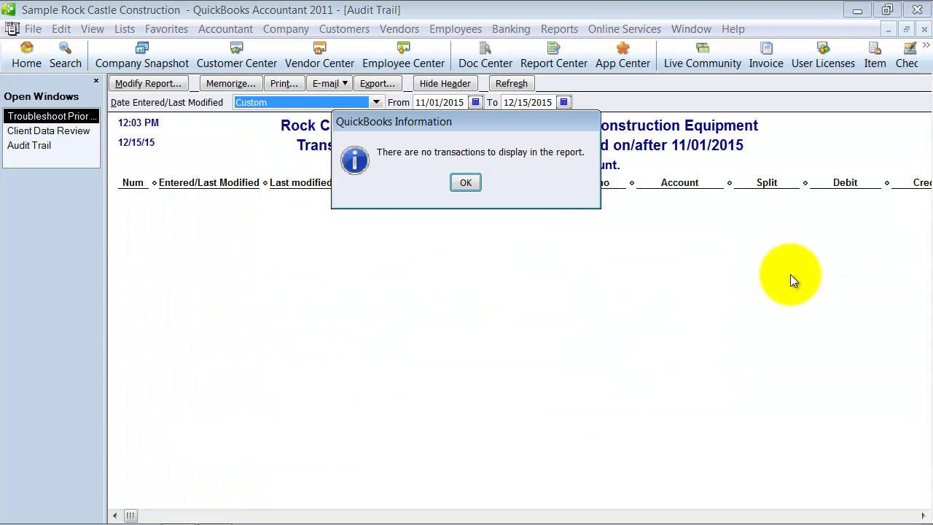
left_click(470, 183)
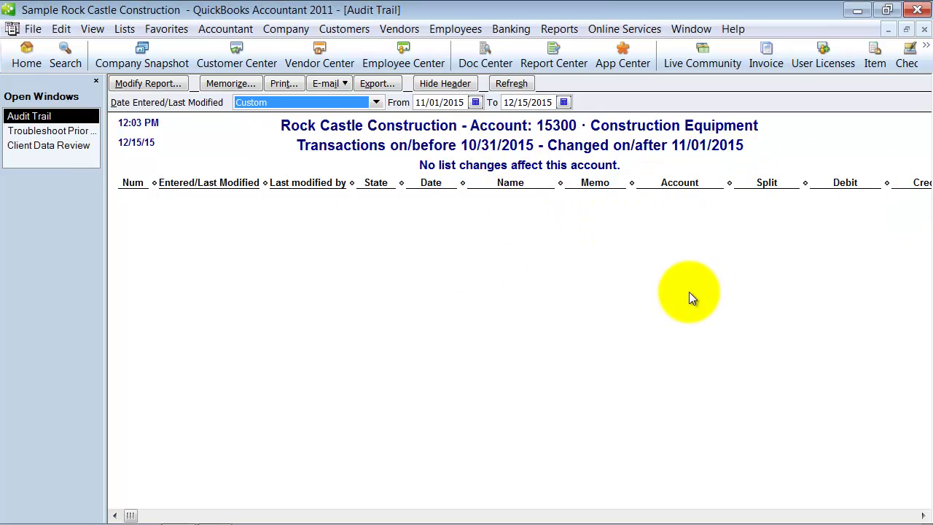
left_click(926, 28)
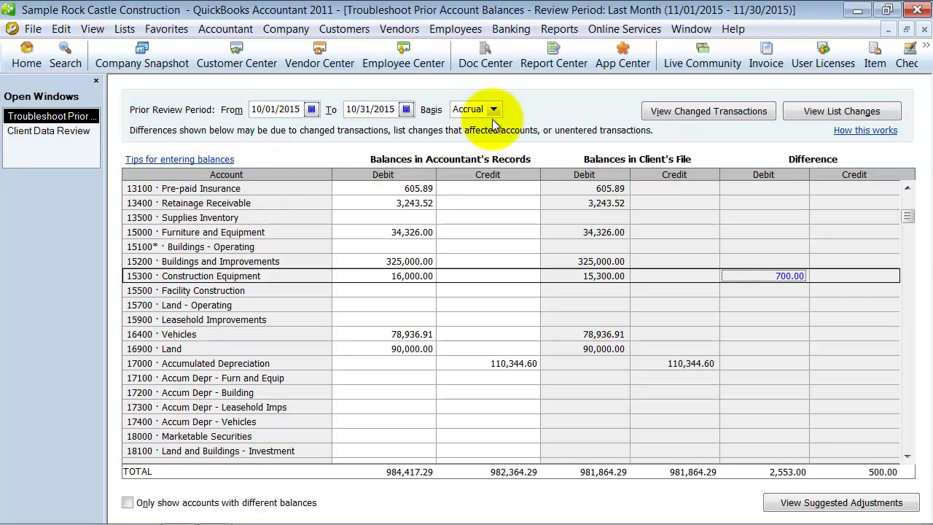
Turn on 'Only show accounts with different balances' so three differing accounts remain
scroll(827, 338, "down", 2)
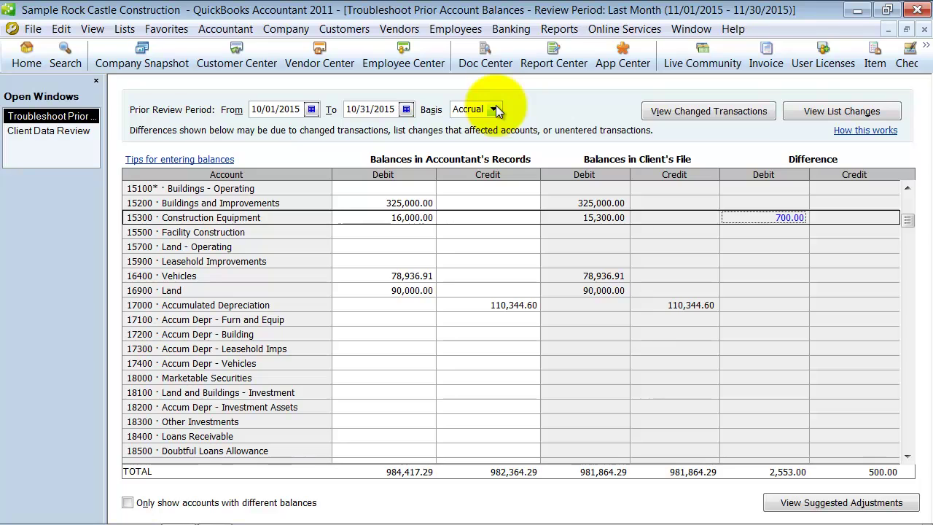
left_click(129, 504)
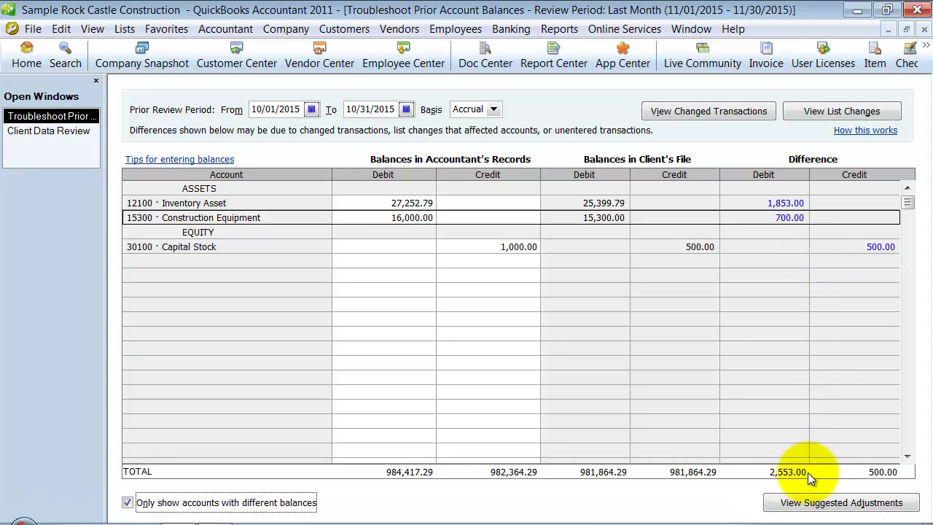
Create adjusting entry FAM2011 dated 10/31/2015 from the suggested adjustments, hiding the earlier-entries list
left_click(800, 509)
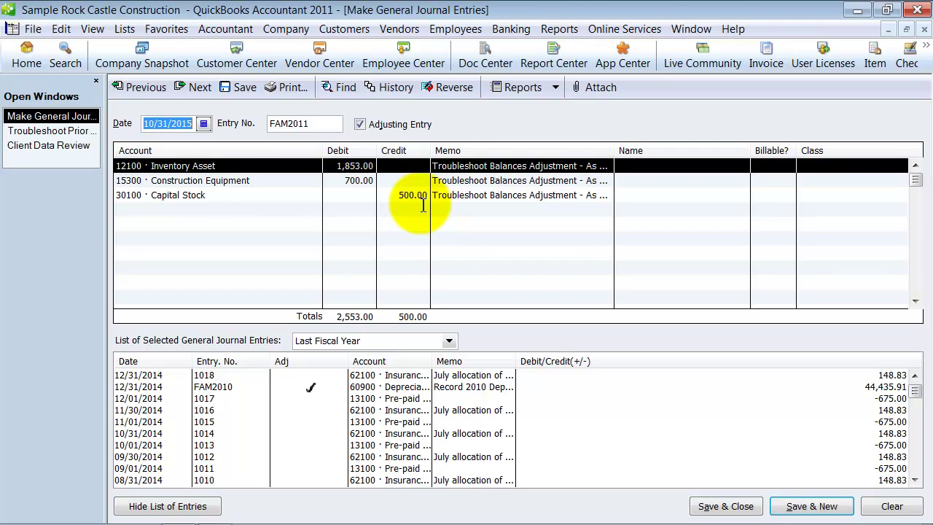
left_click(297, 211)
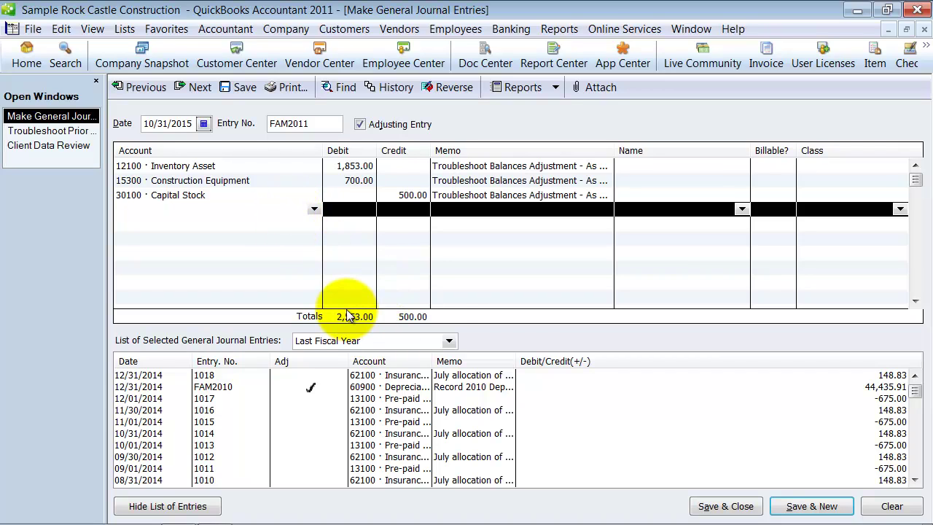
left_click(142, 506)
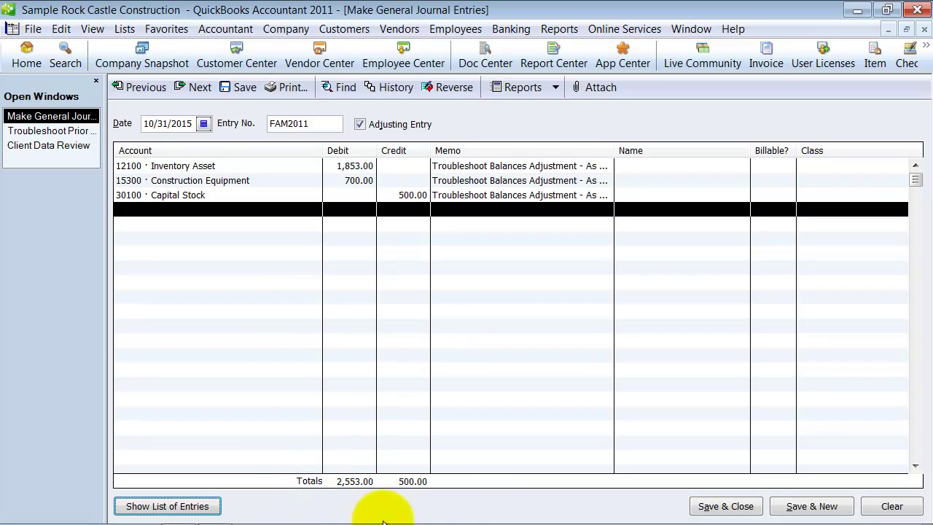
left_click(245, 210)
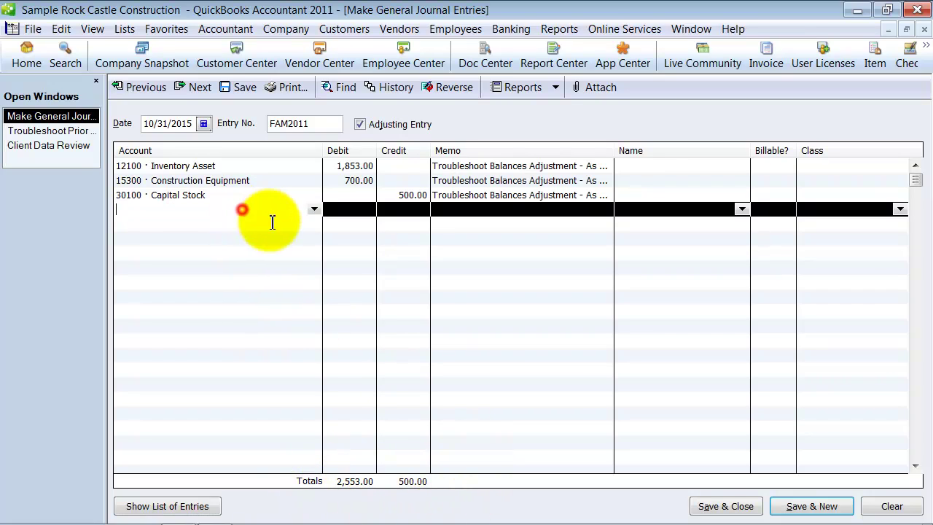
Add a 32000 Retained Earnings credit of 2,053.00 so both totals read 2,553.00, then save
left_click(314, 210)
scroll(295, 331, "down", 10)
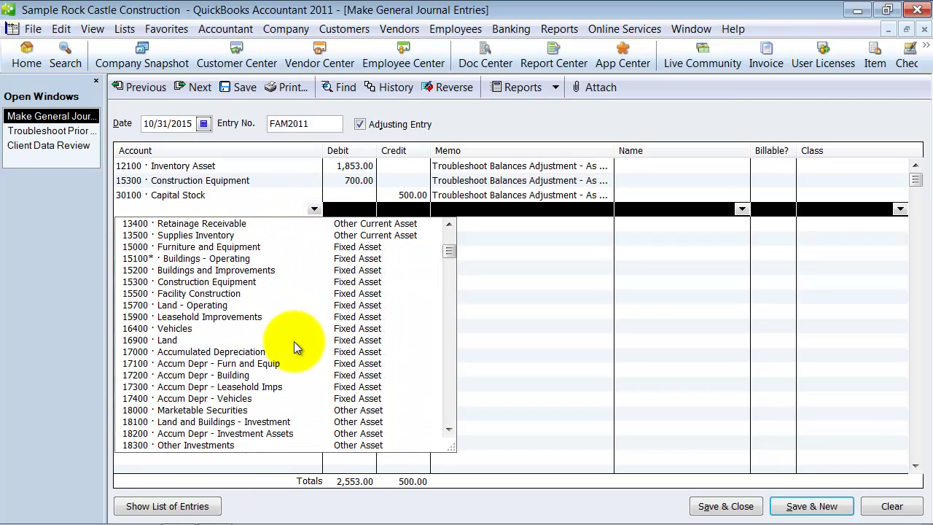
scroll(293, 347, "down", 2)
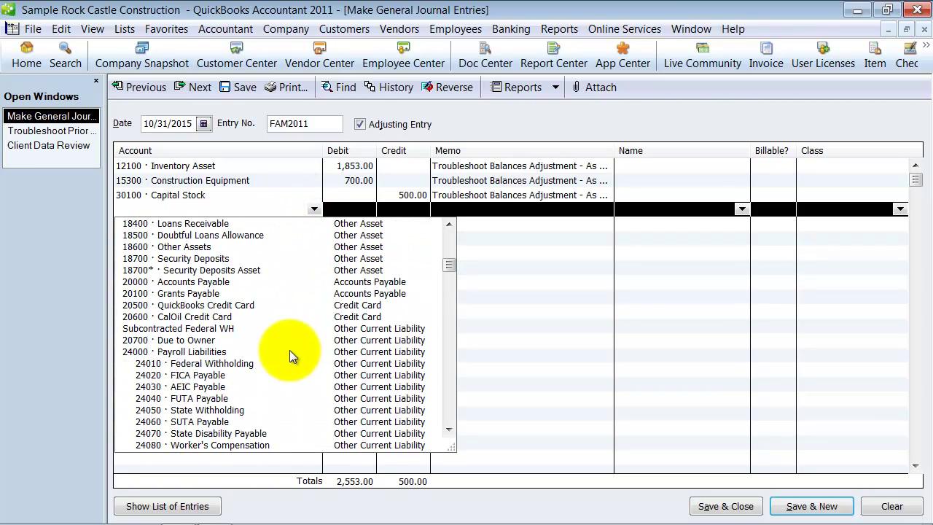
scroll(293, 358, "down", 10)
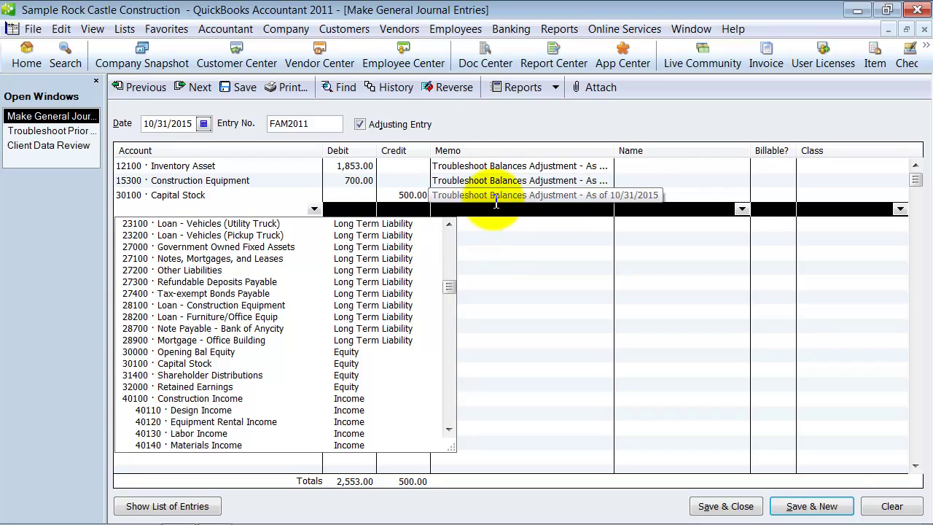
left_click(205, 387)
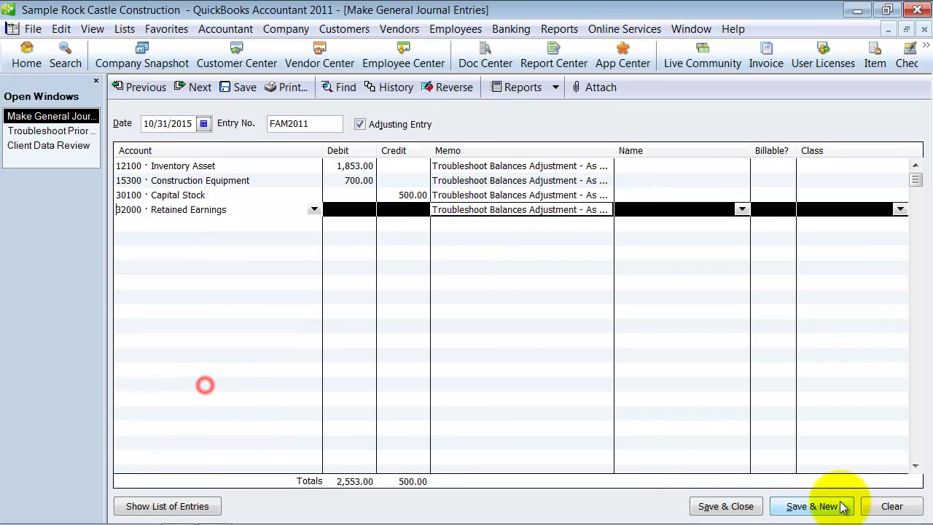
left_click(711, 506)
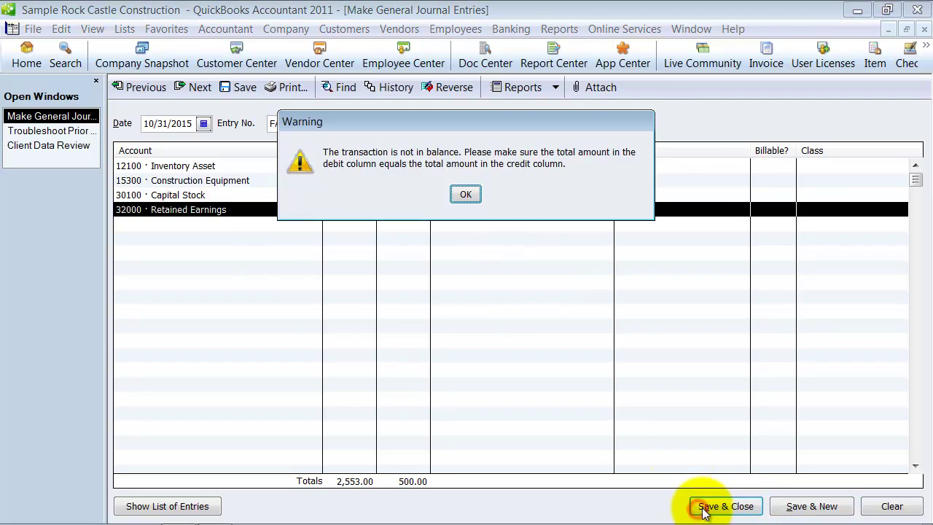
left_click(465, 196)
left_click(369, 210)
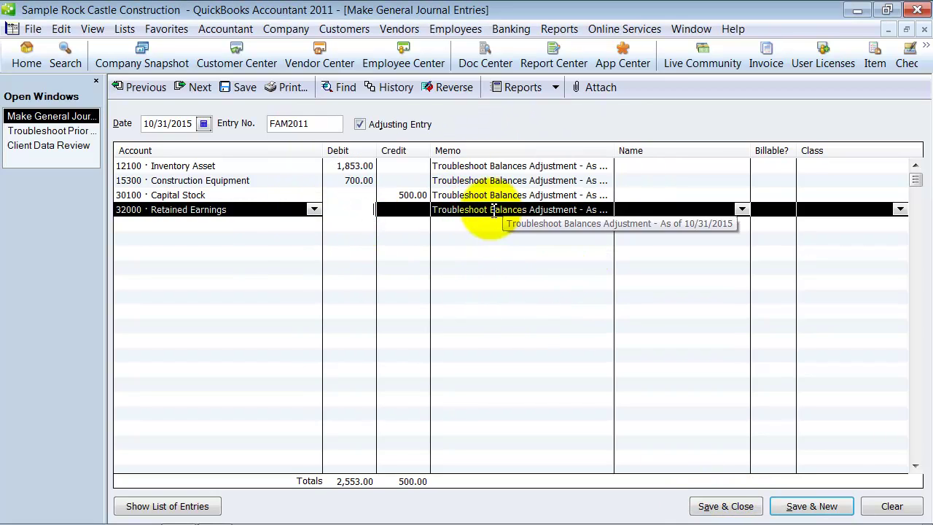
left_click(421, 210)
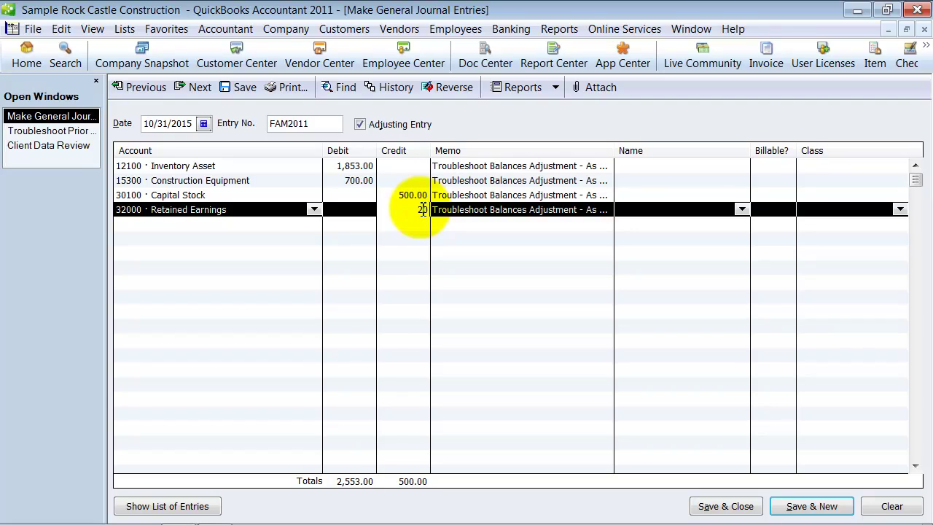
type("2053")
key("Tab")
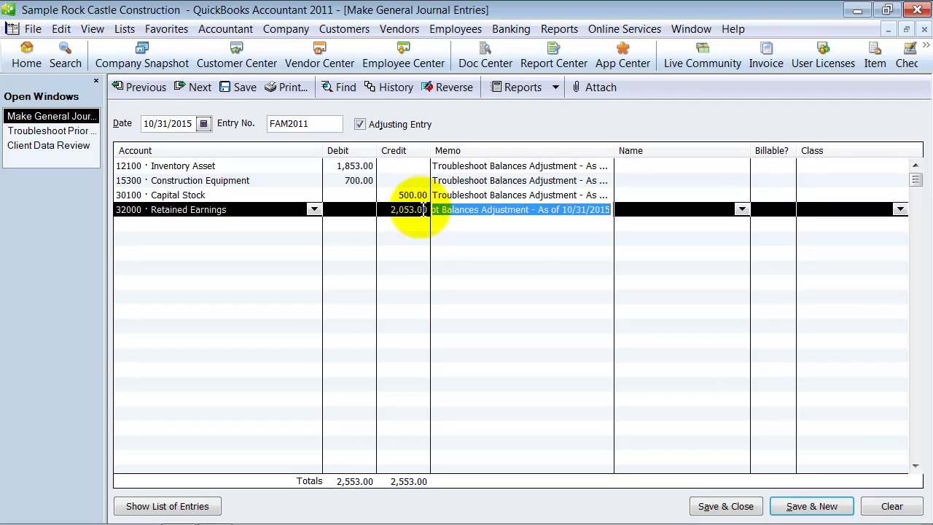
left_click(725, 508)
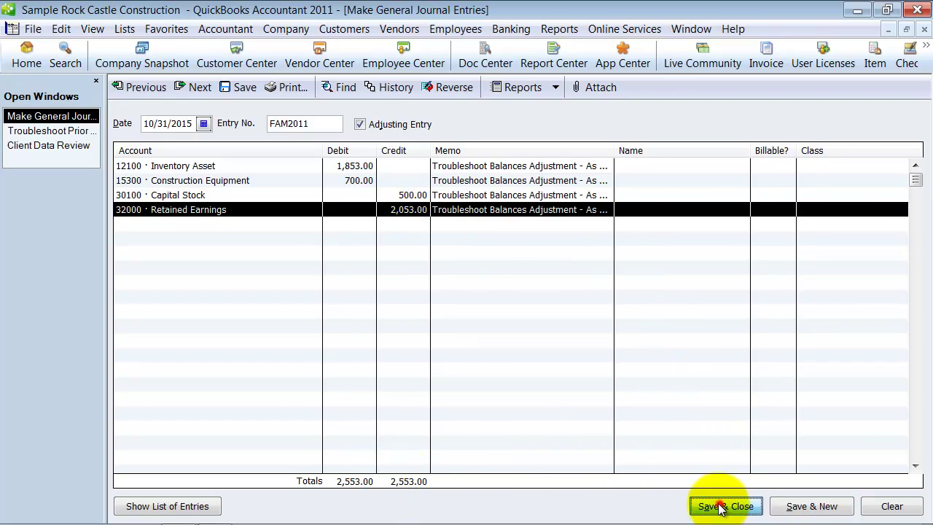
Acknowledge the Retained Earnings warning and view suggested reversing entry FAM2011R dated 11/01/2015
left_click(432, 254)
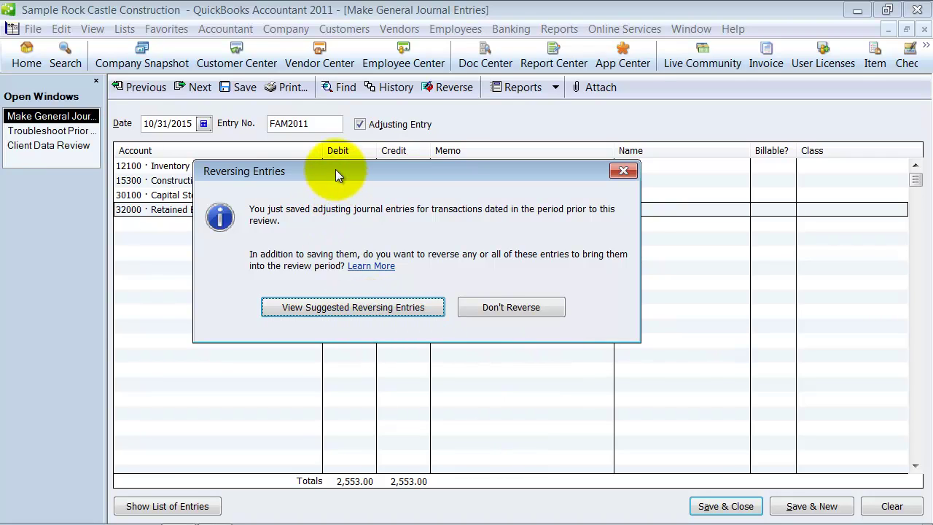
left_click_drag(335, 169, 324, 297)
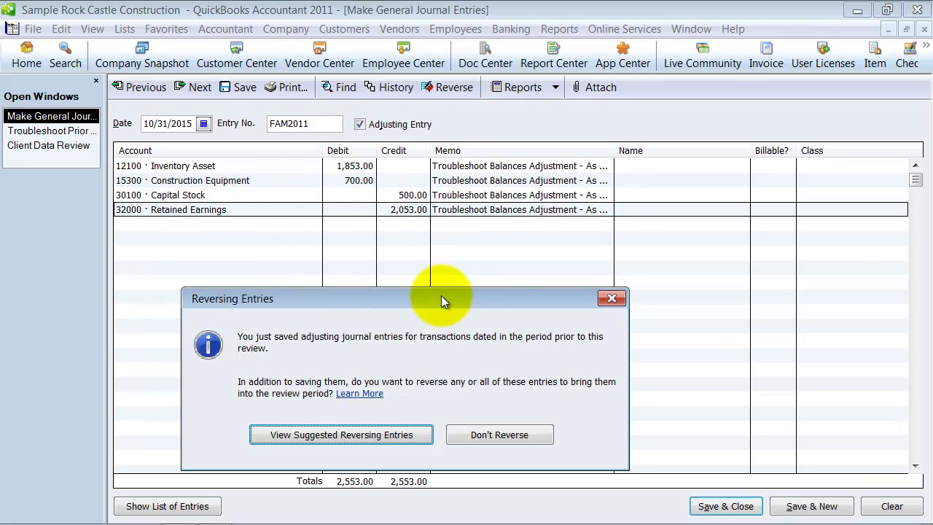
left_click(364, 435)
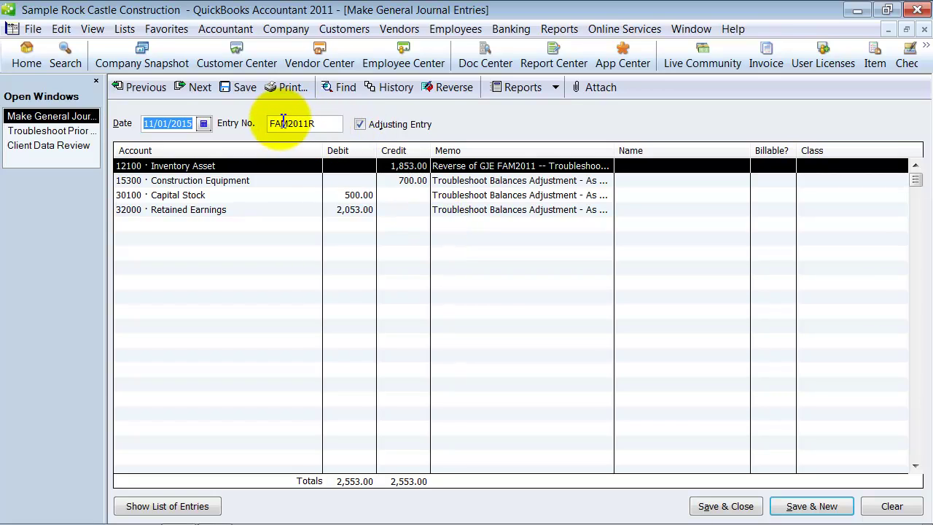
Save reversing entry FAM2011R dated 11/01/2015 and close Troubleshoot Prior Account Balances
left_click(326, 123)
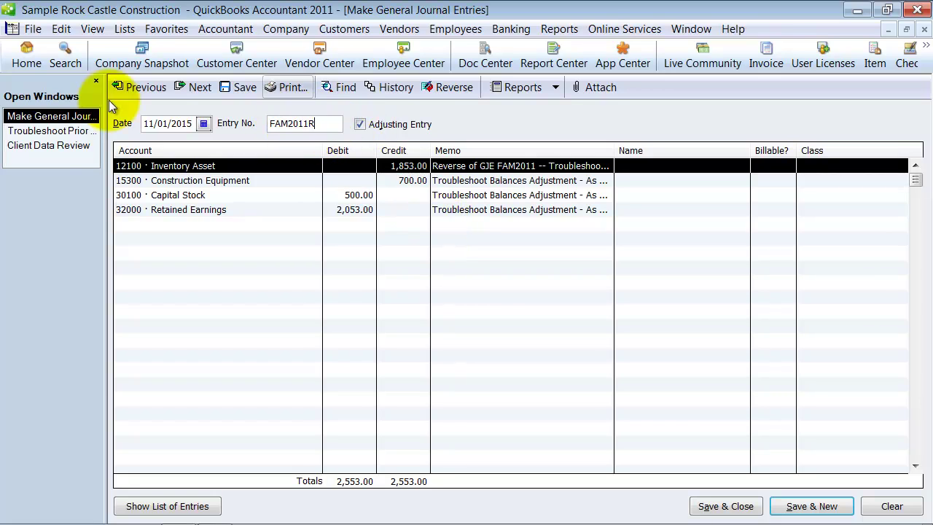
left_click(162, 122)
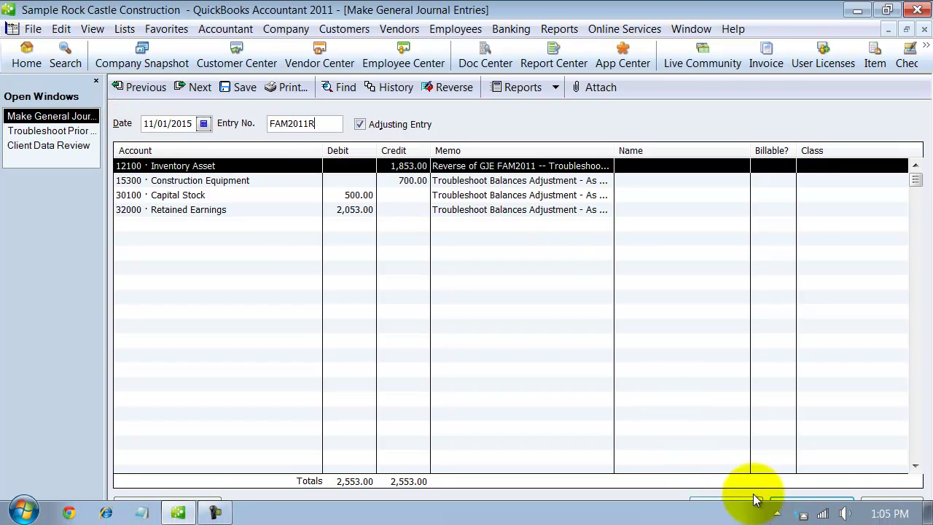
left_click(755, 505)
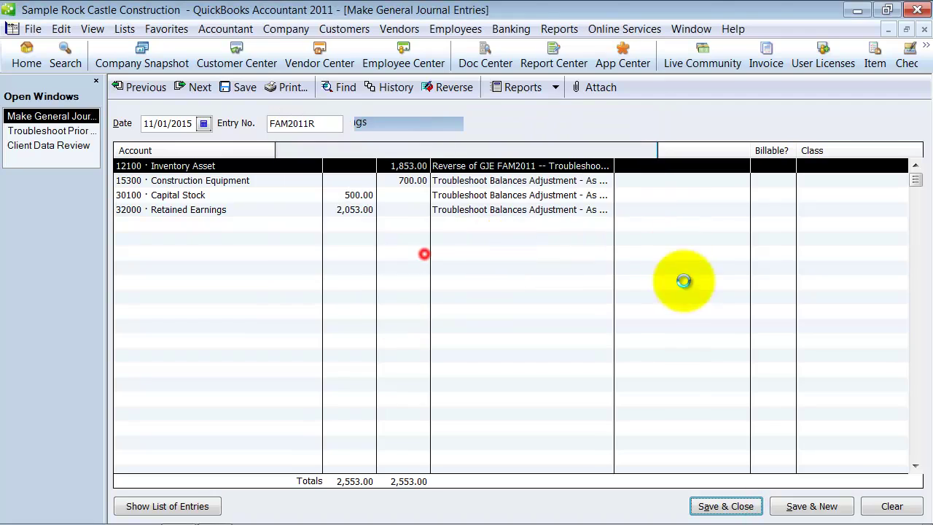
left_click(425, 252)
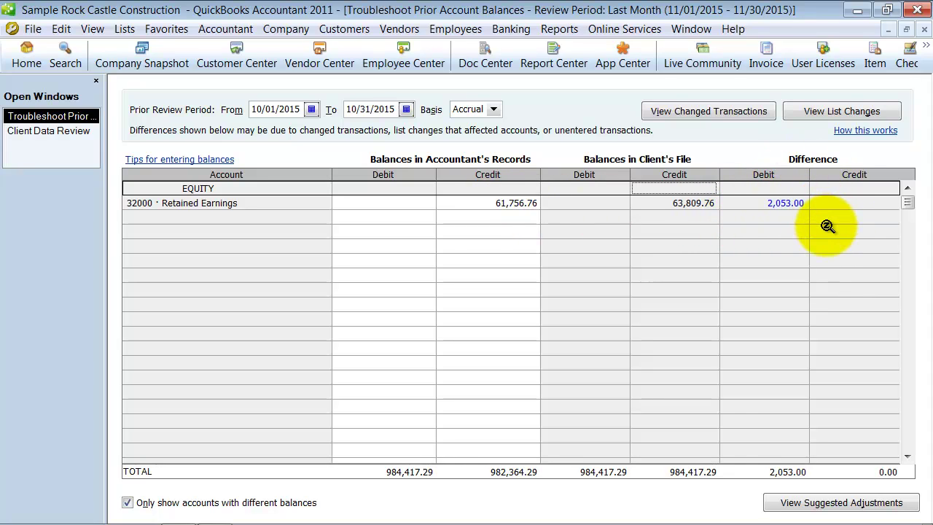
left_click(924, 30)
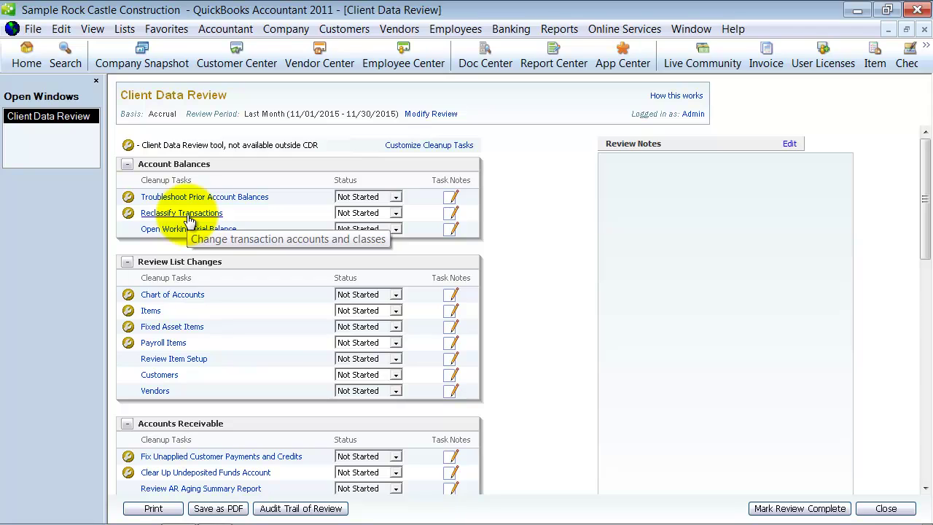
Open Reclassify Transactions and browse Balance Sheet accounts: Undeposited Funds, Vehicles, Land, Accumulated Depreciation
left_click(188, 215)
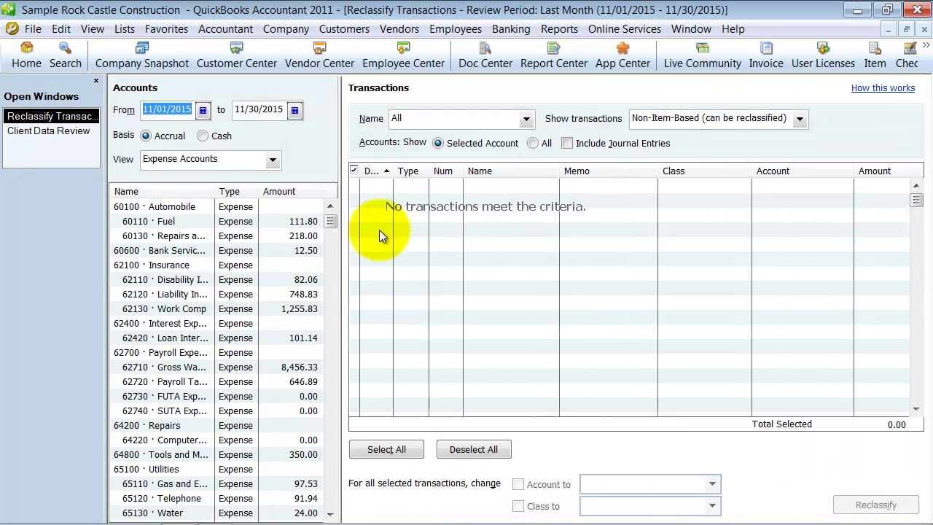
left_click_drag(340, 198, 395, 198)
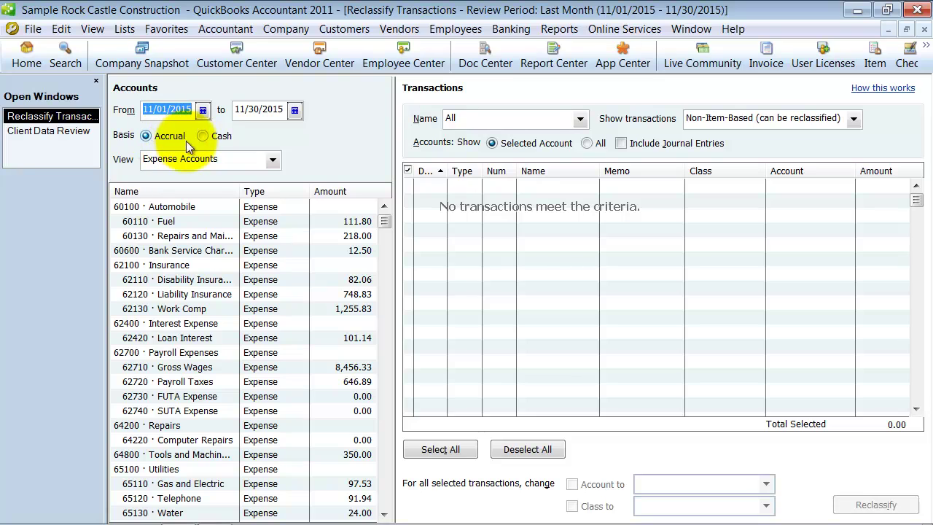
left_click(273, 160)
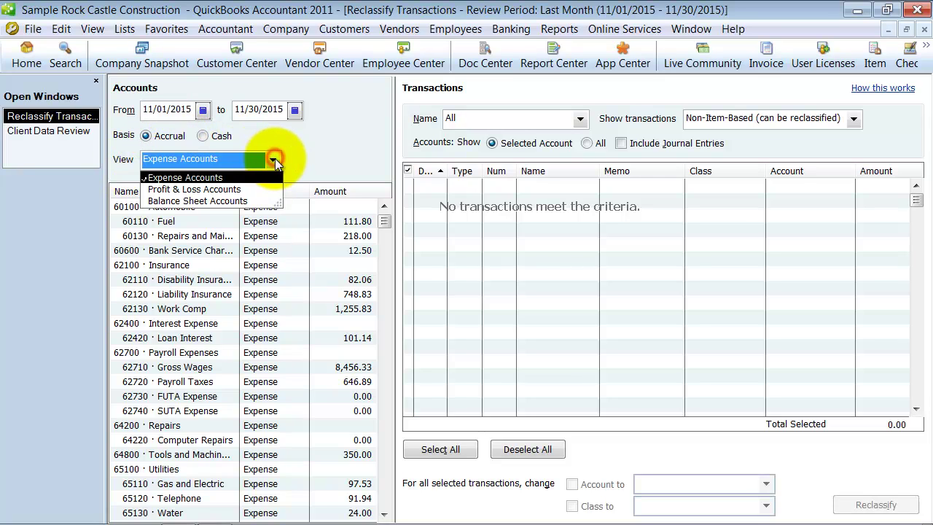
left_click(215, 201)
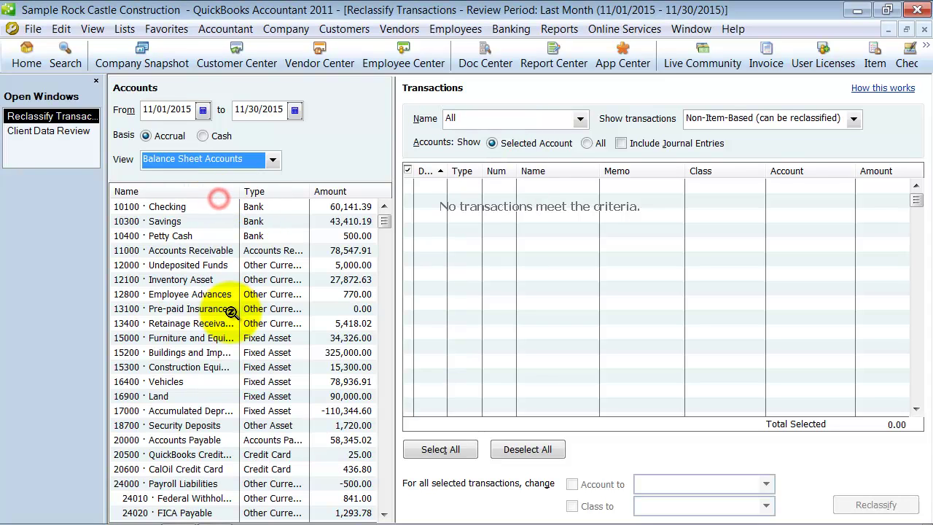
left_click(178, 266)
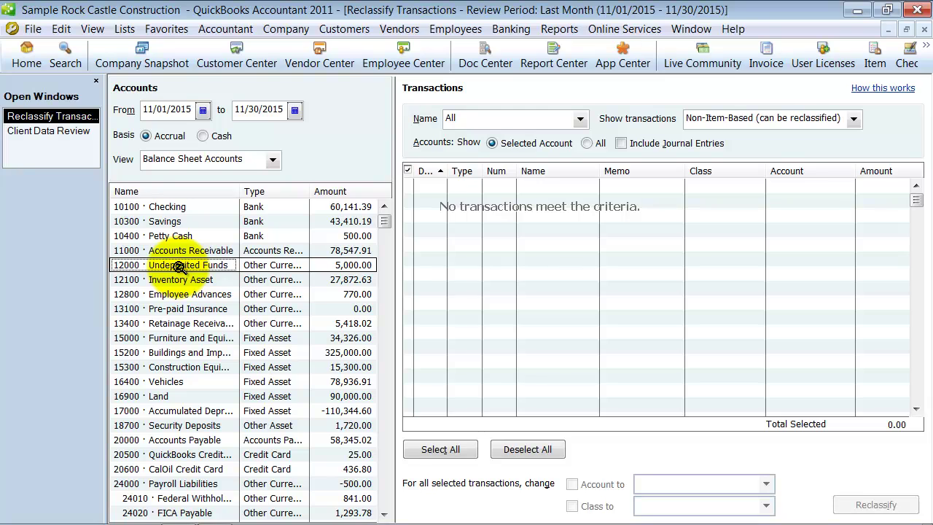
left_click(177, 381)
left_click(204, 397)
left_click(206, 411)
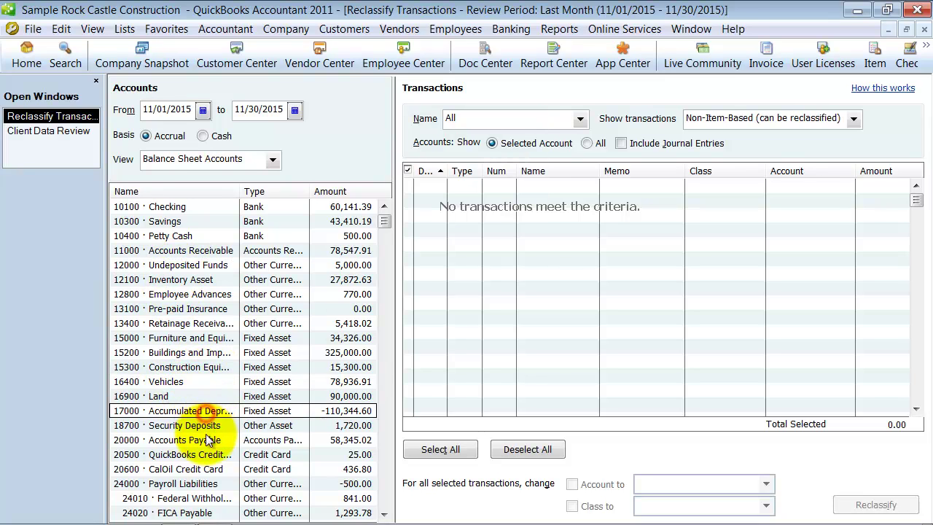
Browse Profit & Loss income accounts, then set the view back to Expense Accounts
left_click(211, 159)
left_click(200, 191)
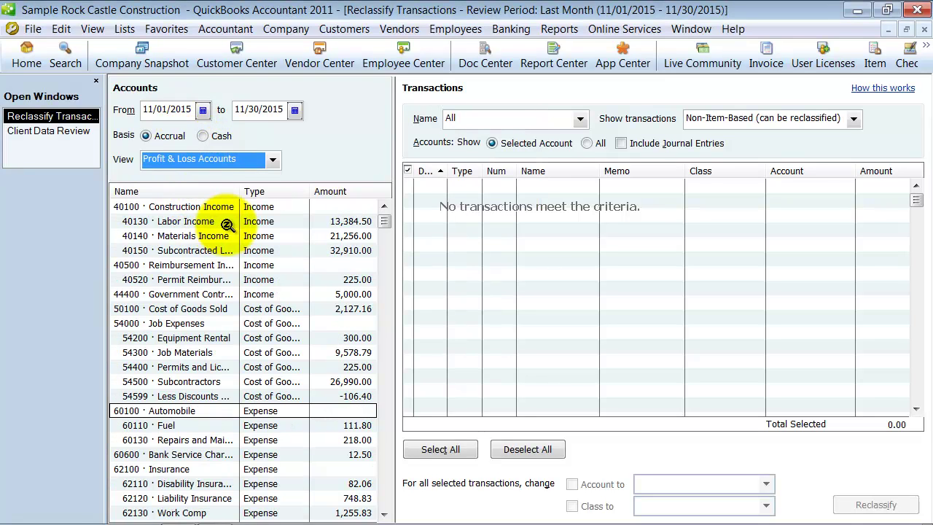
left_click(212, 207)
left_click(208, 222)
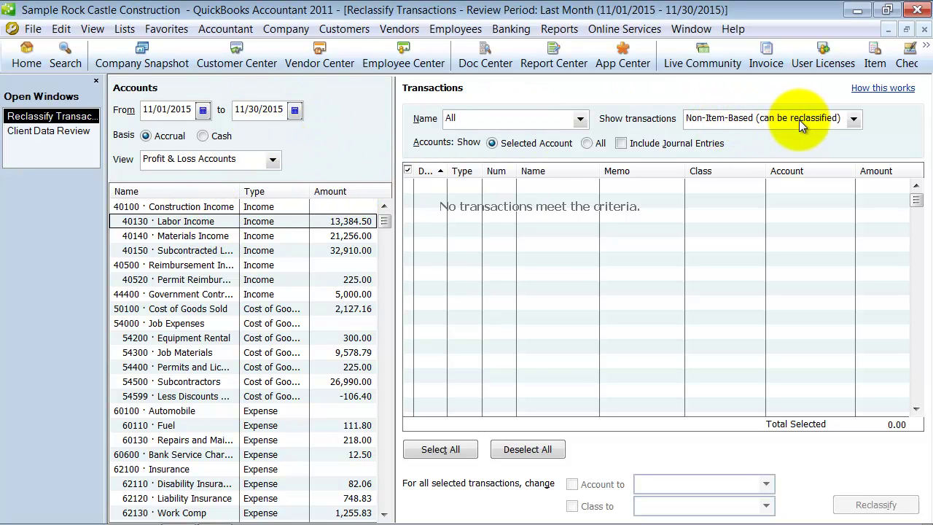
left_click(273, 159)
left_click(182, 177)
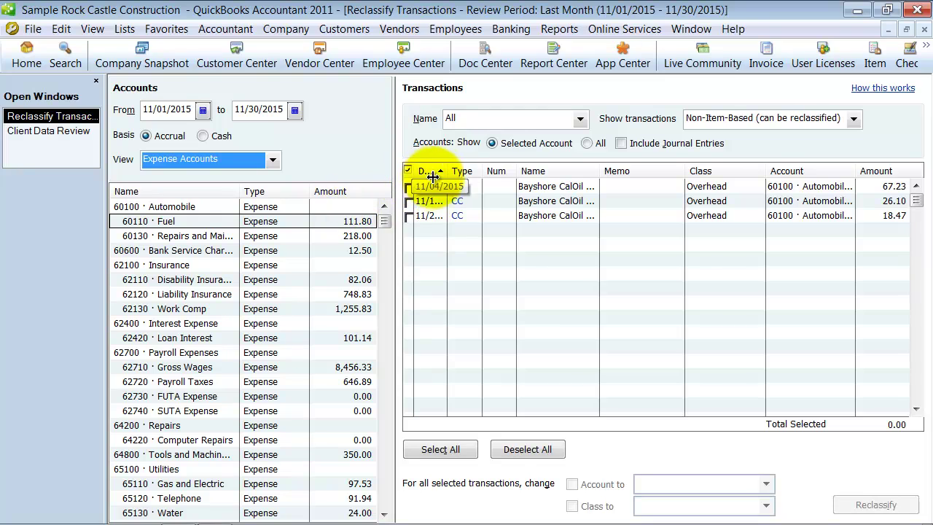
Select the 11/04, 11/17 and 11/25 Fuel charges for reclassification
left_click_drag(443, 169, 481, 170)
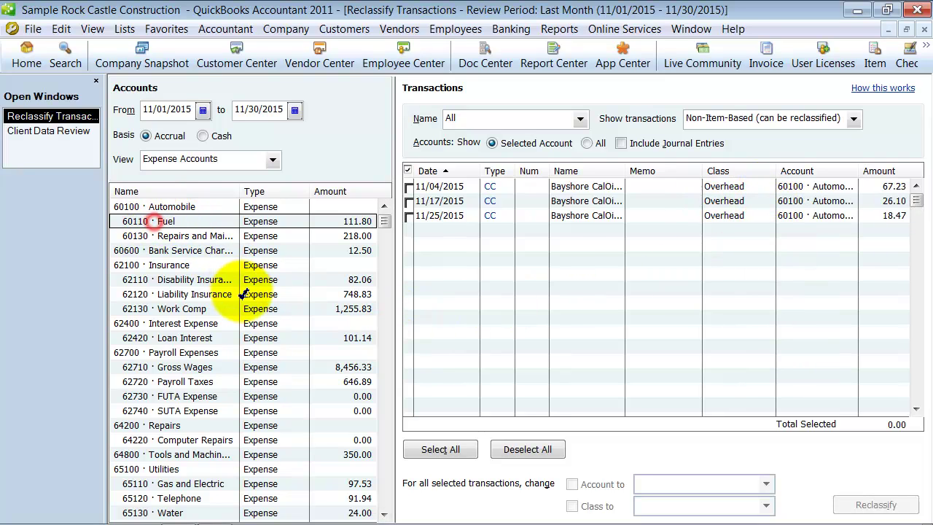
left_click(409, 187)
left_click(408, 201)
left_click(409, 215)
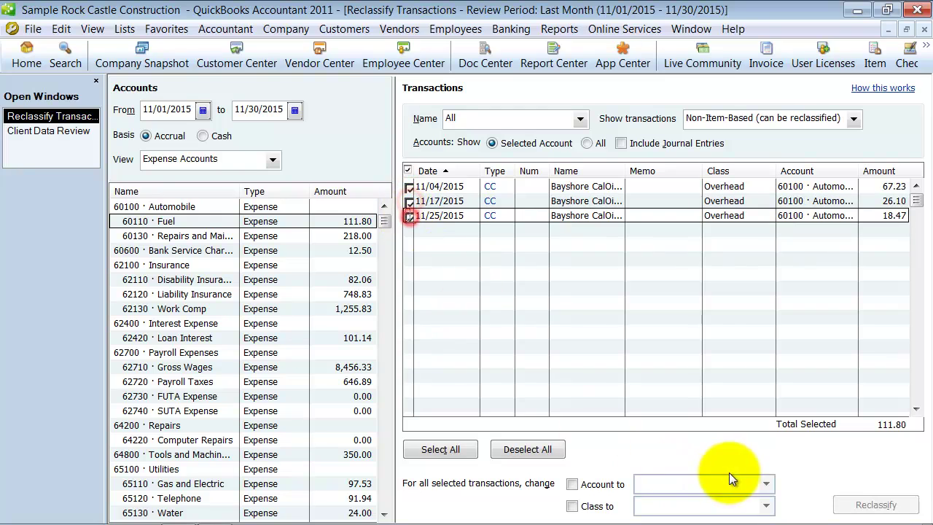
Reclassify the selected charges to the Remodel class, leaving accounts unchanged, and select the 11/17/2015 charge
left_click(573, 485)
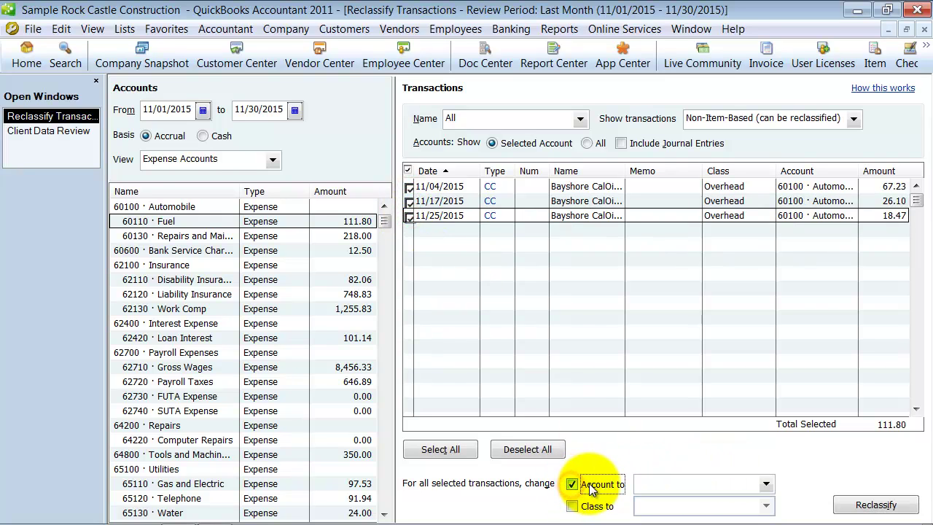
left_click(766, 485)
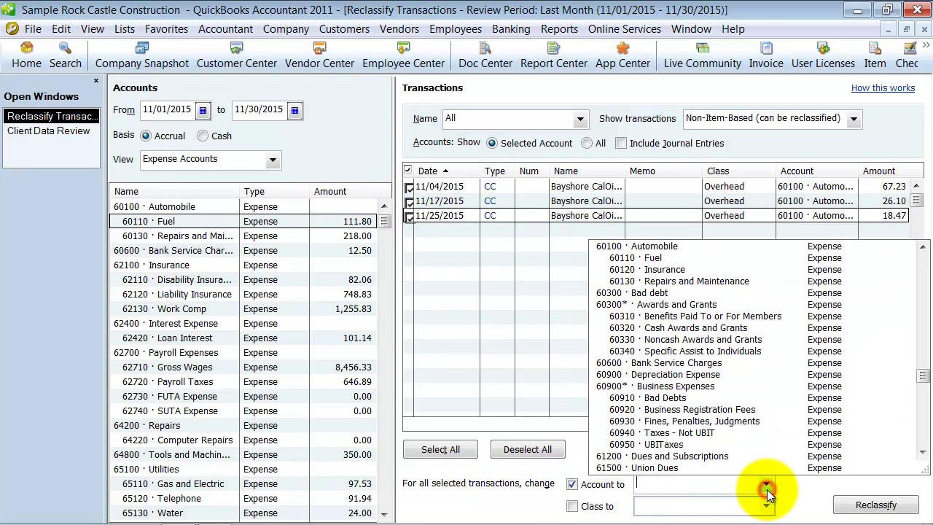
left_click(766, 485)
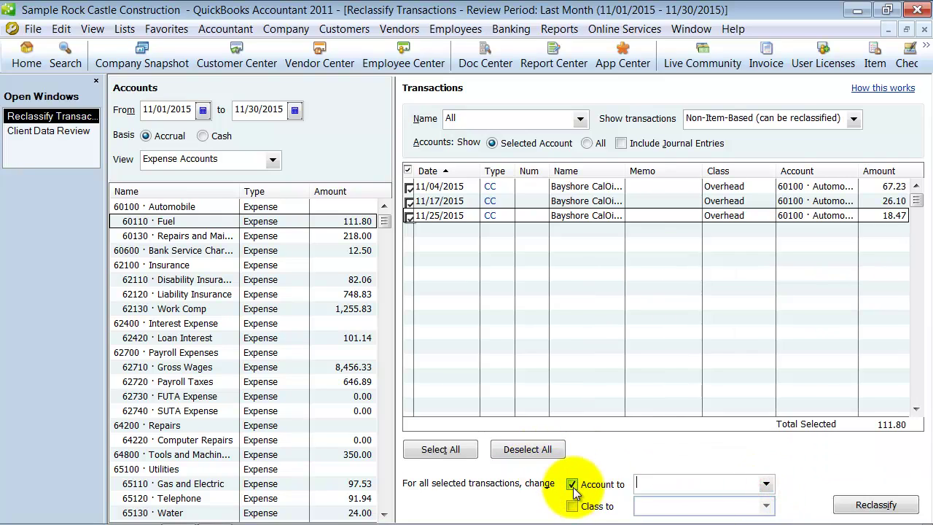
left_click(572, 485)
left_click(572, 506)
left_click(766, 506)
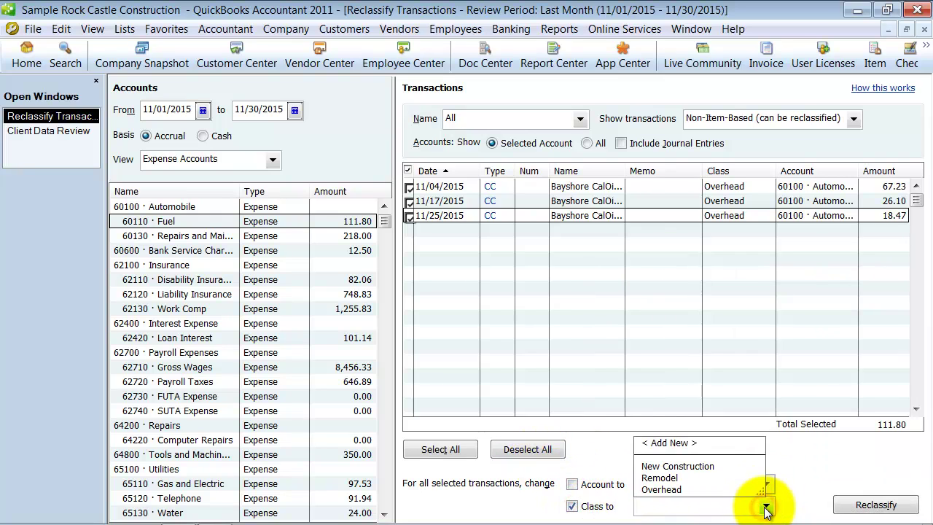
left_click(658, 477)
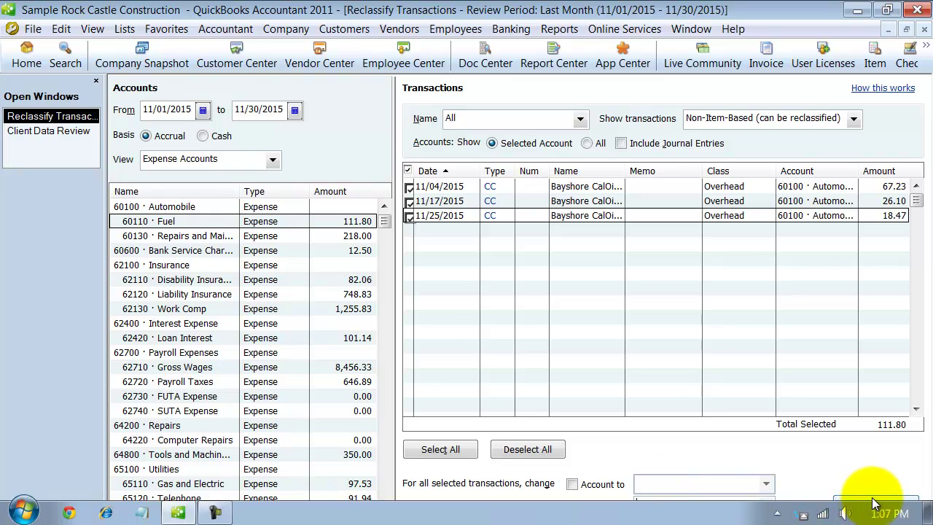
left_click(897, 506)
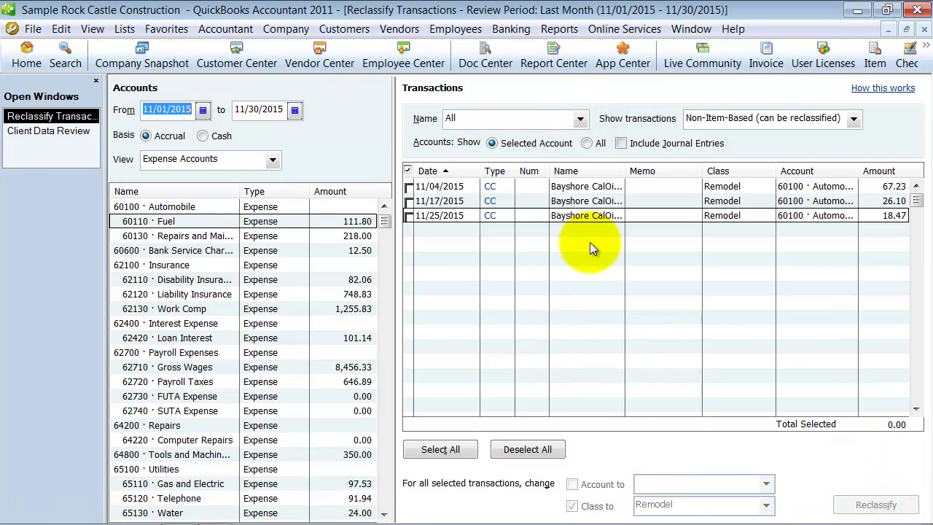
left_click(490, 202)
double_click(490, 202)
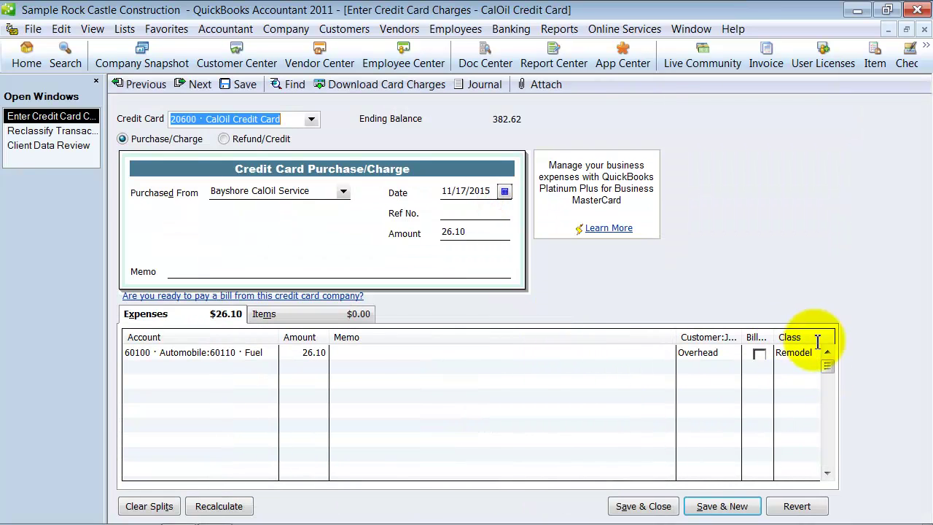
left_click(654, 507)
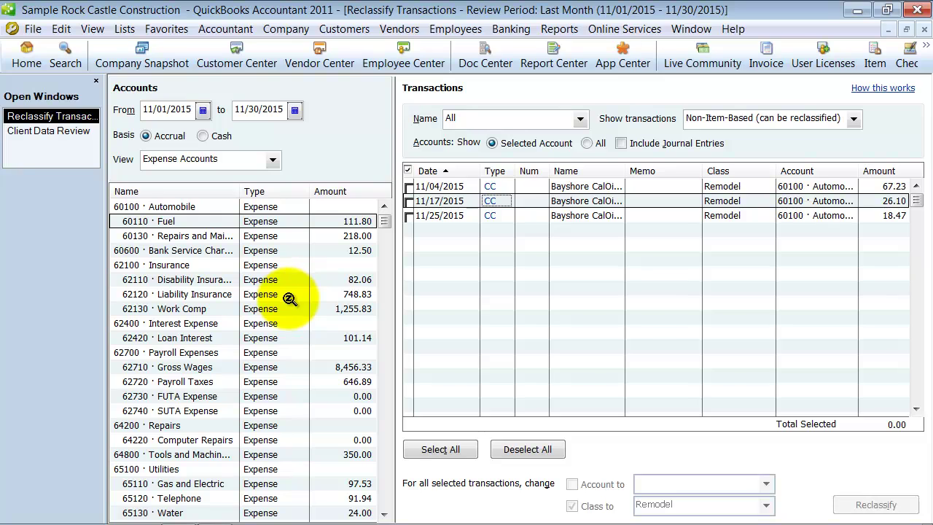
Close the Reclassify Transactions window, with Fuel (60110) at 111.80 under Remodel
left_click(177, 223)
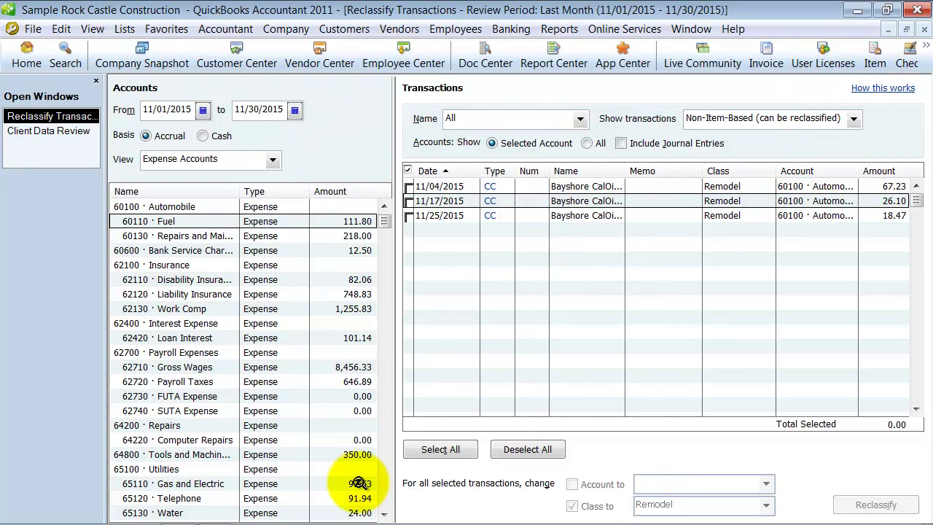
left_click(925, 29)
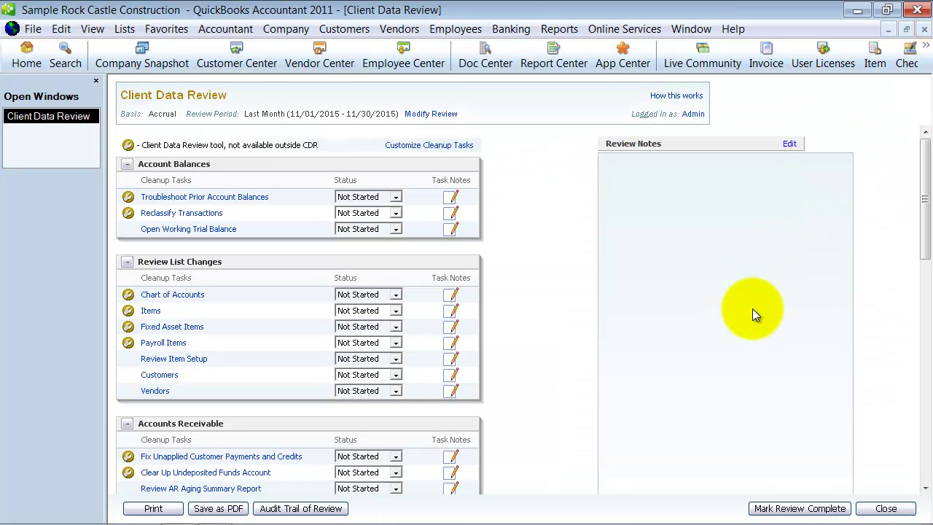
left_click(175, 230)
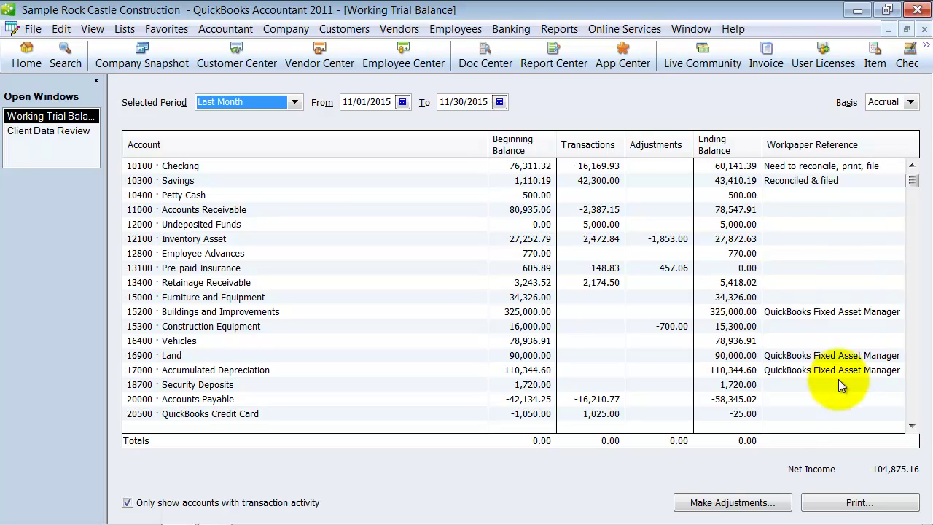
left_click(923, 29)
scroll(187, 346, "down", 3)
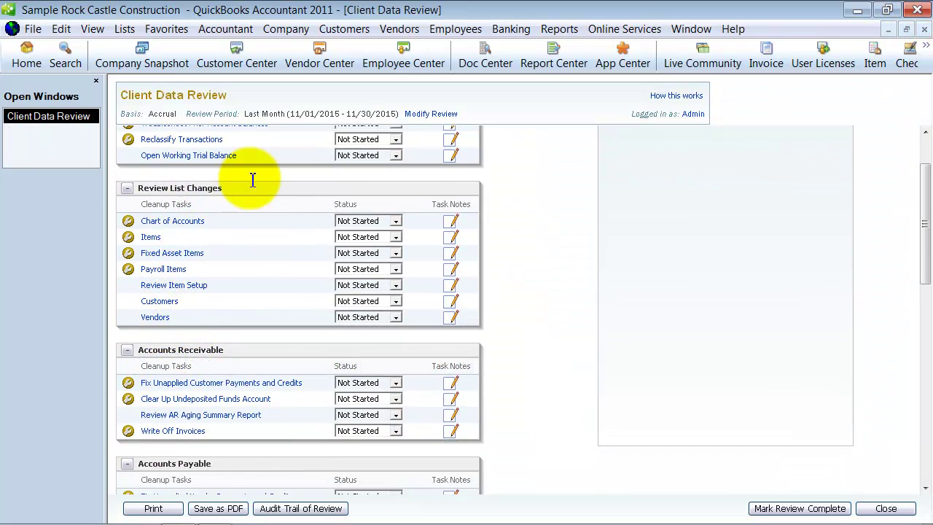
Check the Chart of Accounts list changes, mark the Savings parent change reviewed, and close the review
left_click(191, 221)
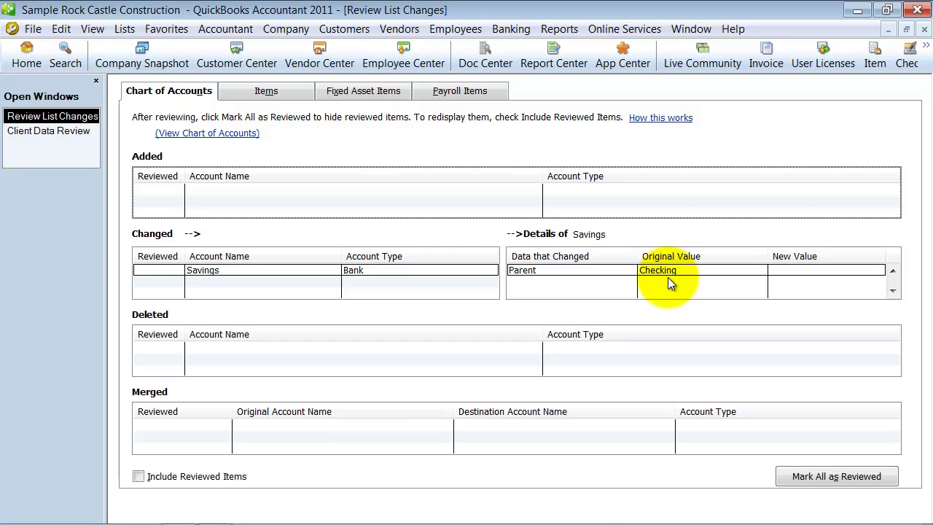
left_click(119, 29)
left_click(135, 50)
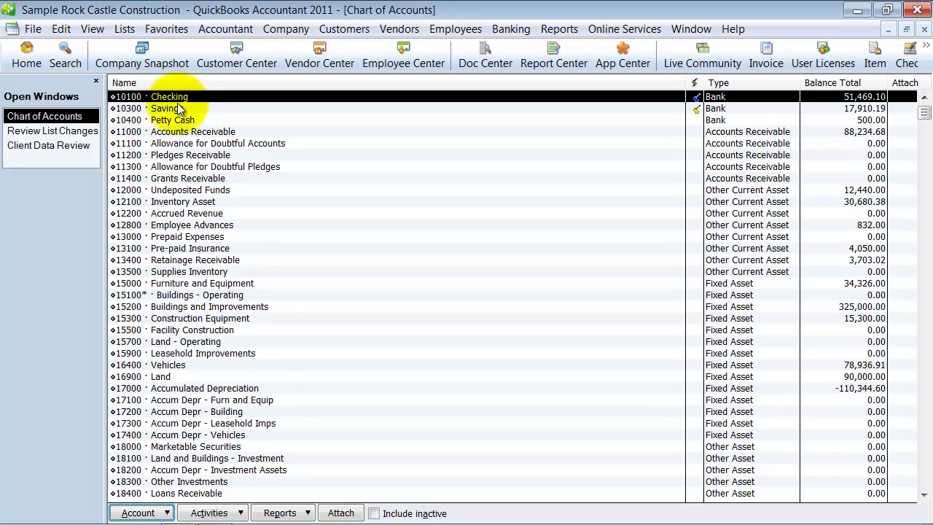
left_click(83, 132)
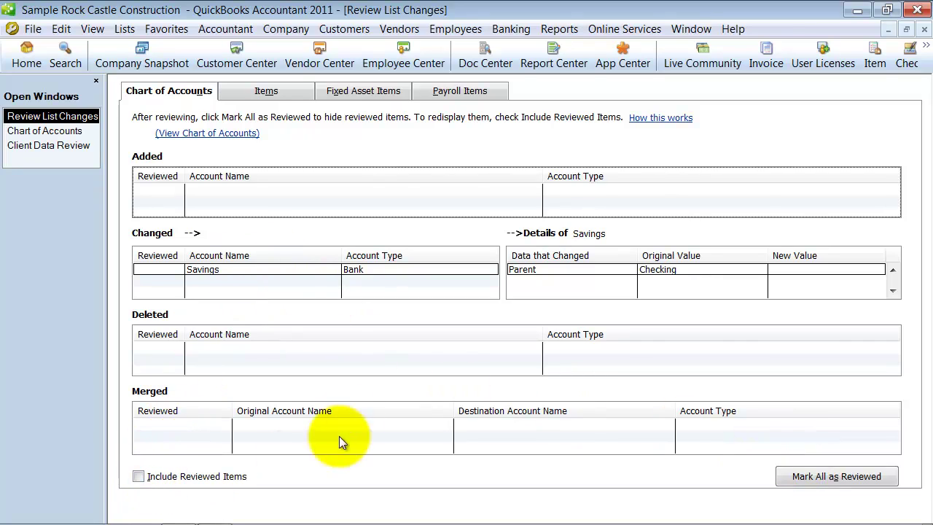
left_click(139, 478)
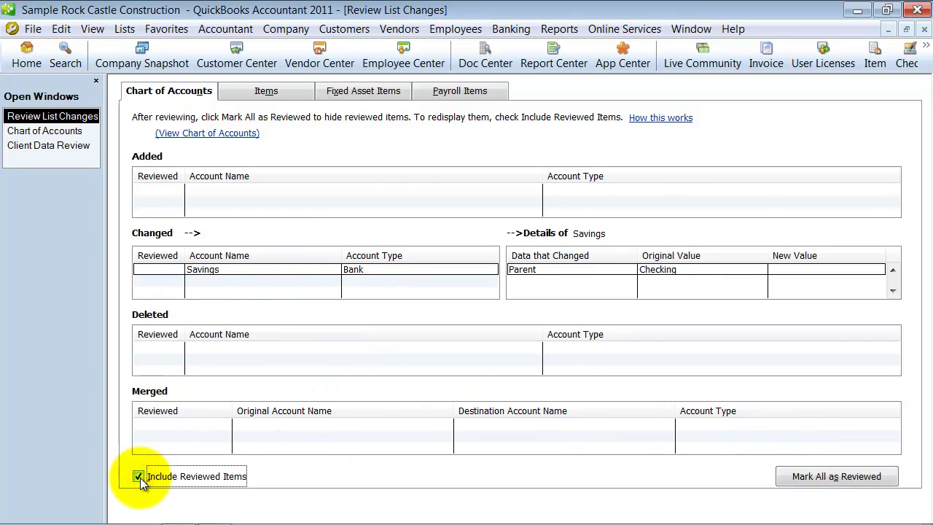
left_click(139, 478)
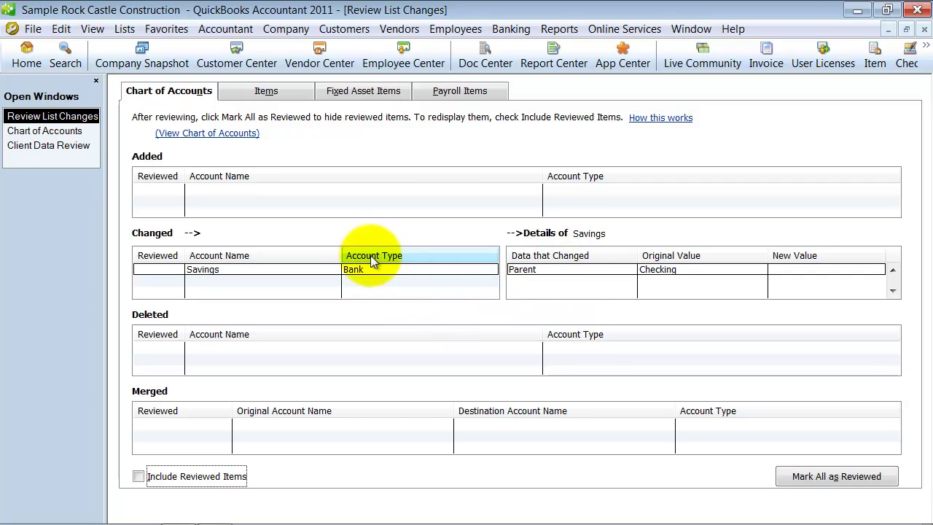
left_click(821, 475)
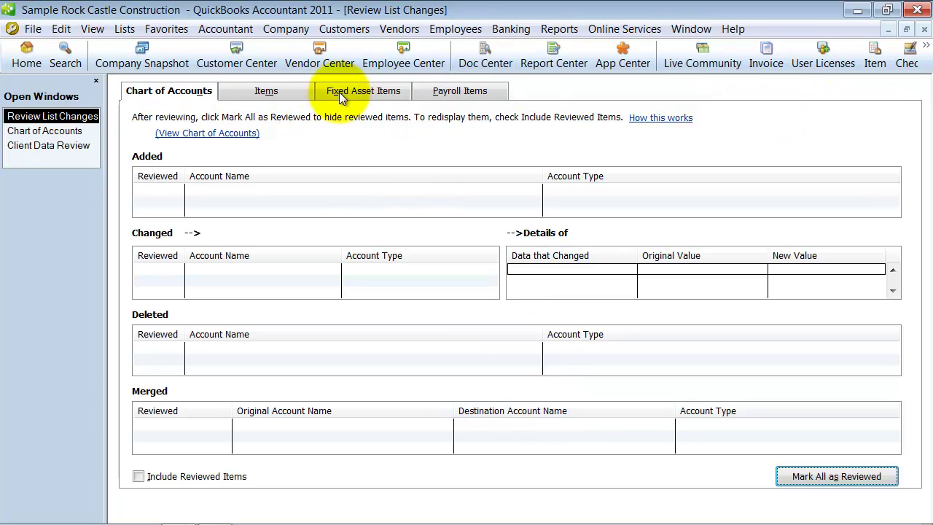
left_click(924, 30)
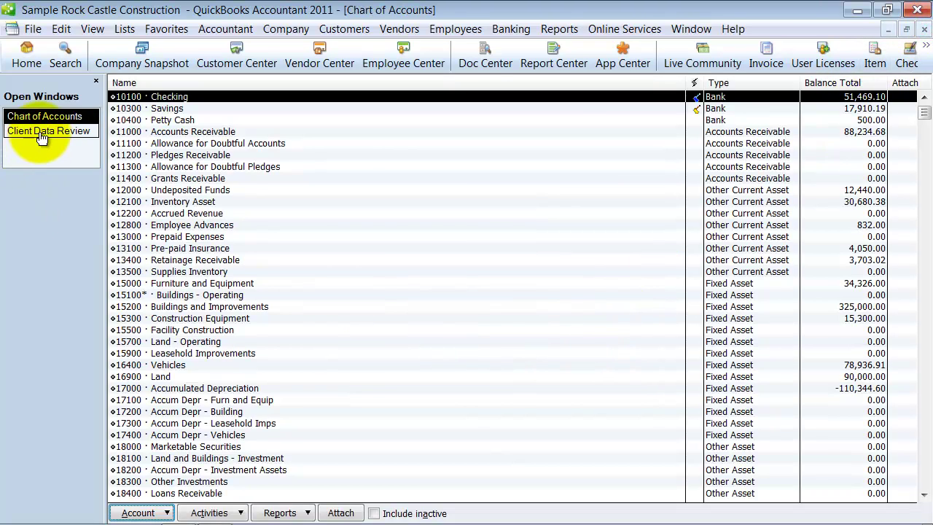
Inspect the Door Frame and Doorknobs Std item changes and mark all item changes reviewed
left_click(42, 131)
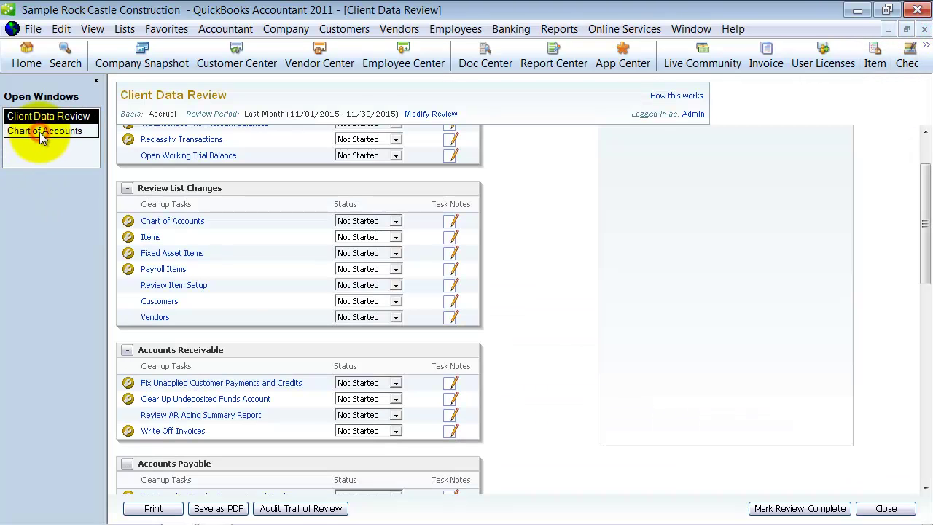
left_click(151, 238)
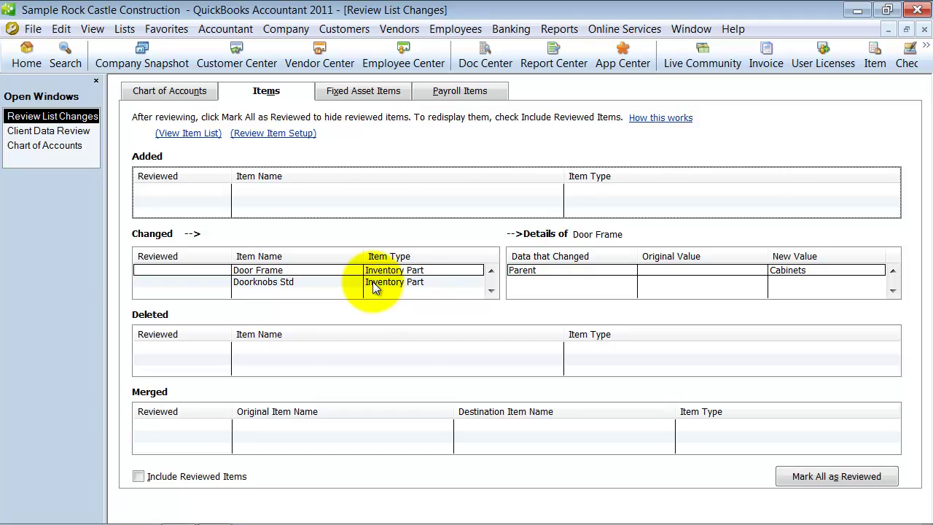
left_click(399, 286)
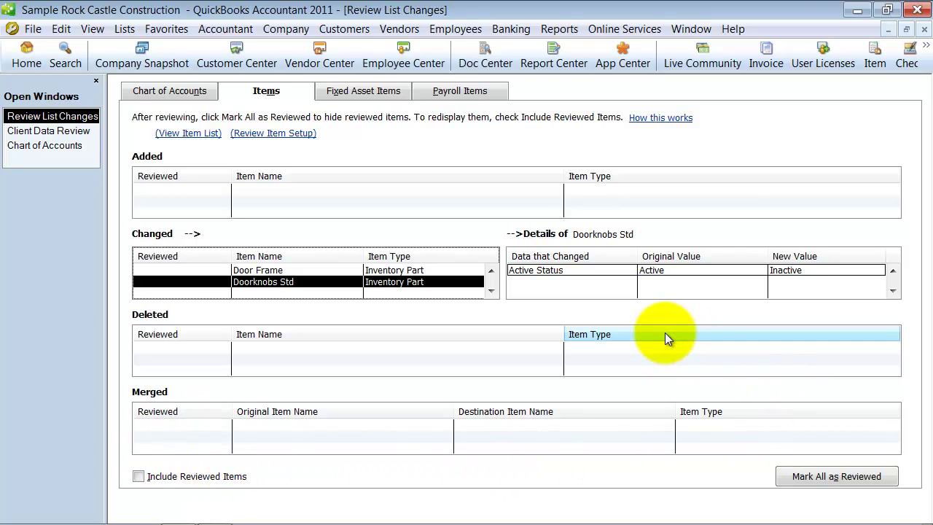
left_click(550, 272)
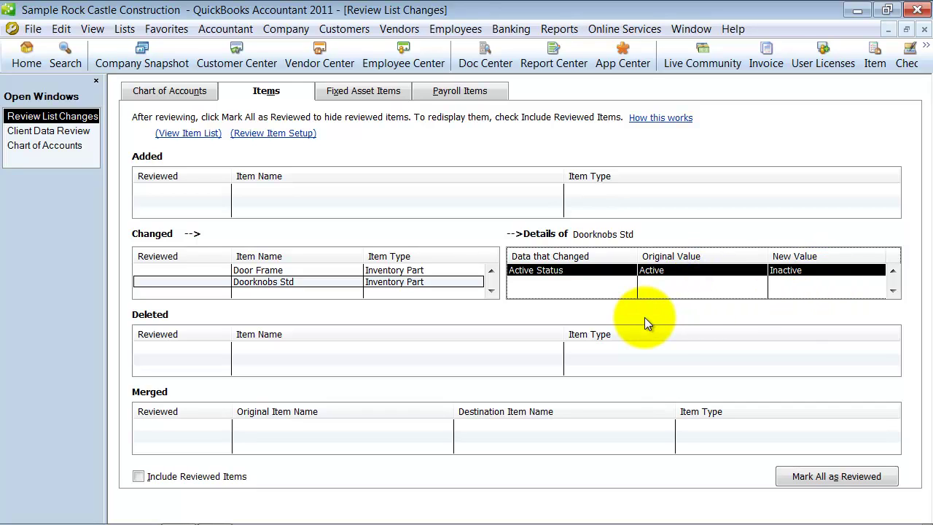
left_click(853, 475)
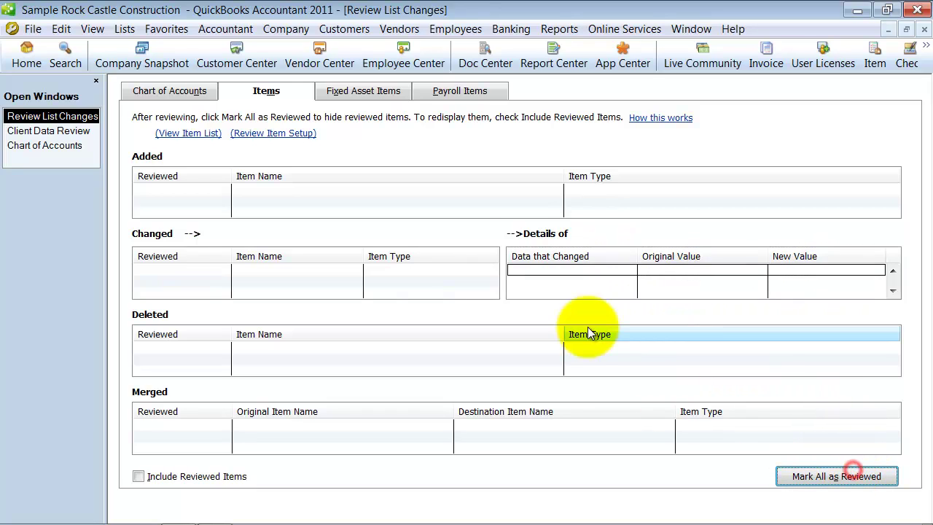
Check the Fixed Asset and Payroll Items changes, confirming Payroll Items lists none
left_click(66, 132)
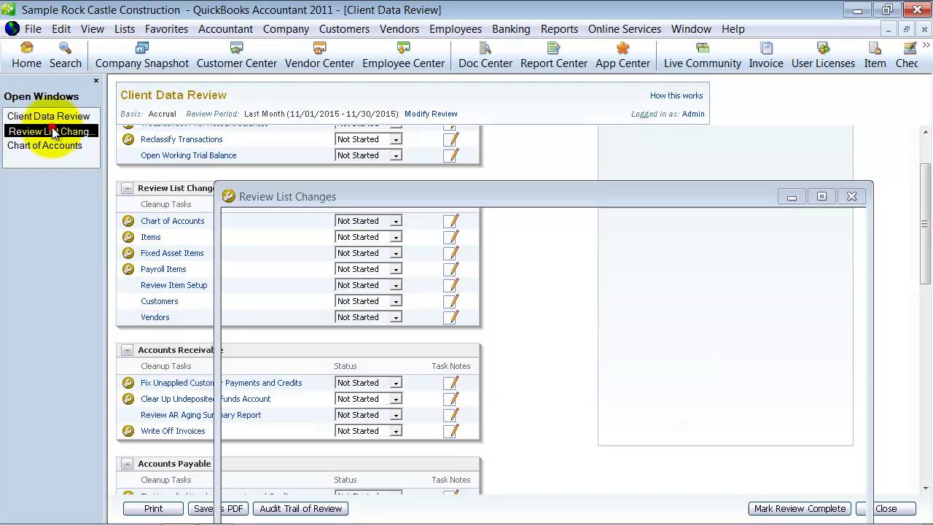
left_click(54, 131)
left_click(333, 91)
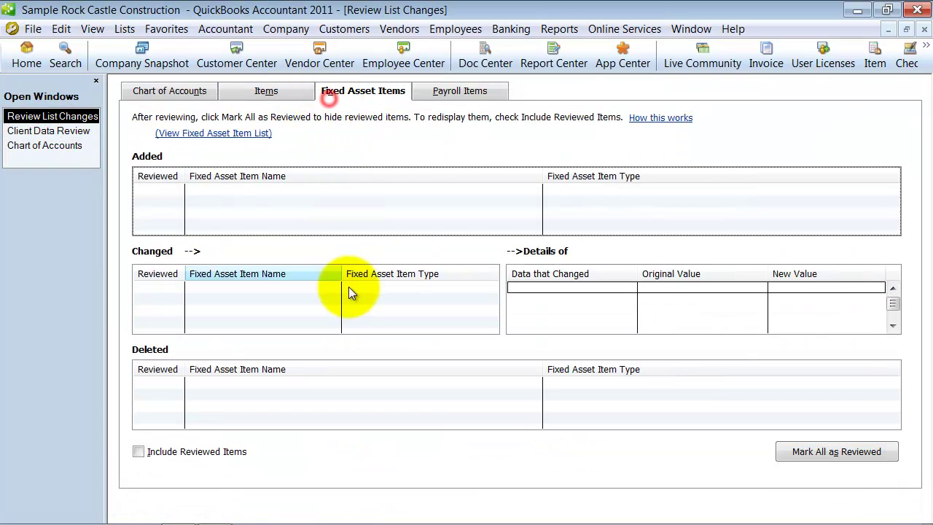
left_click(450, 95)
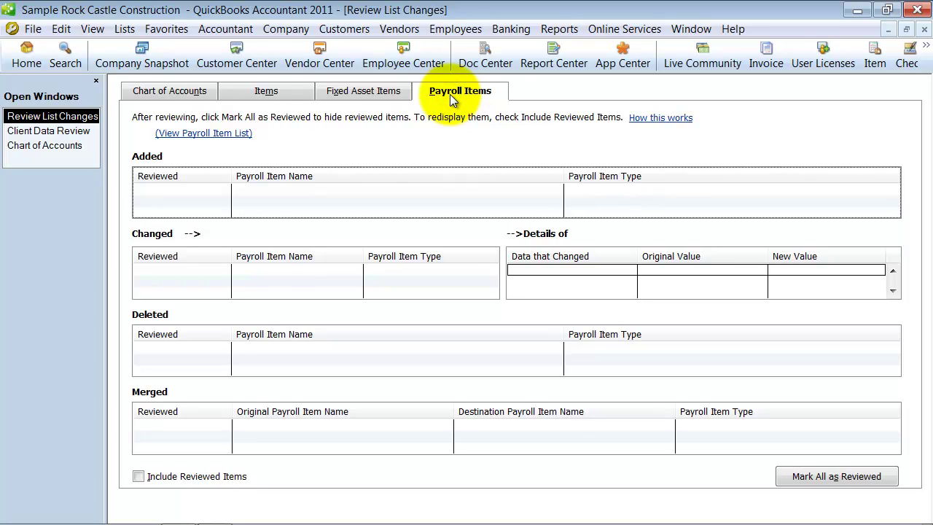
Close the Review List Changes window and return to the Client Data Review task list
left_click(47, 131)
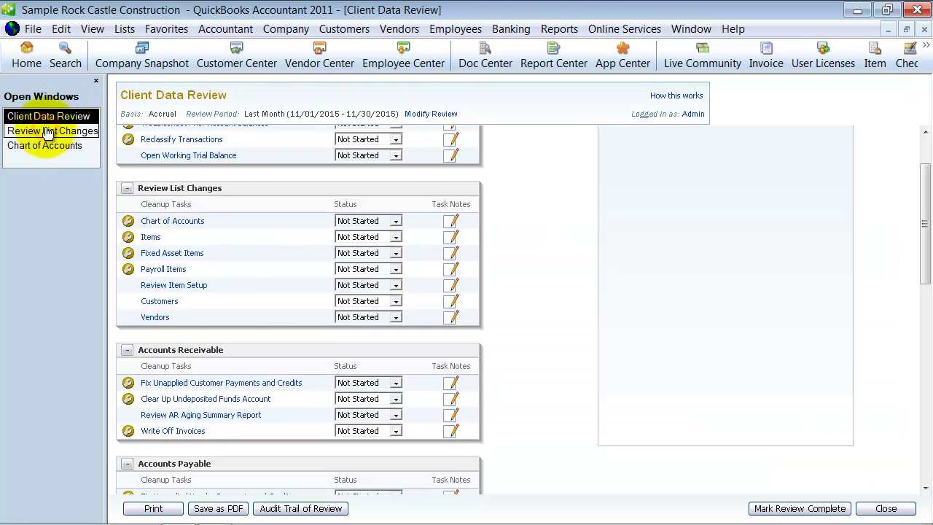
left_click(47, 132)
left_click(924, 30)
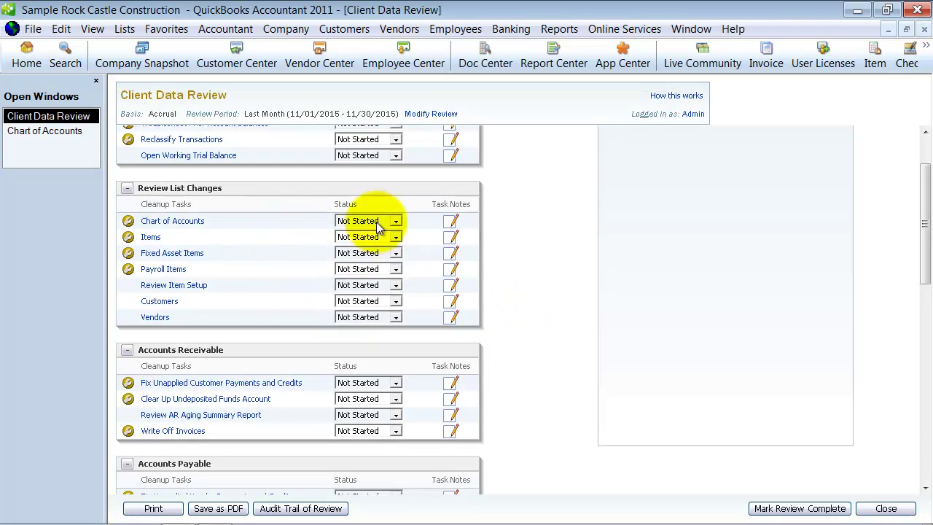
Save a Chart of Accounts task note asking why the Savings account is inactive
left_click(449, 222)
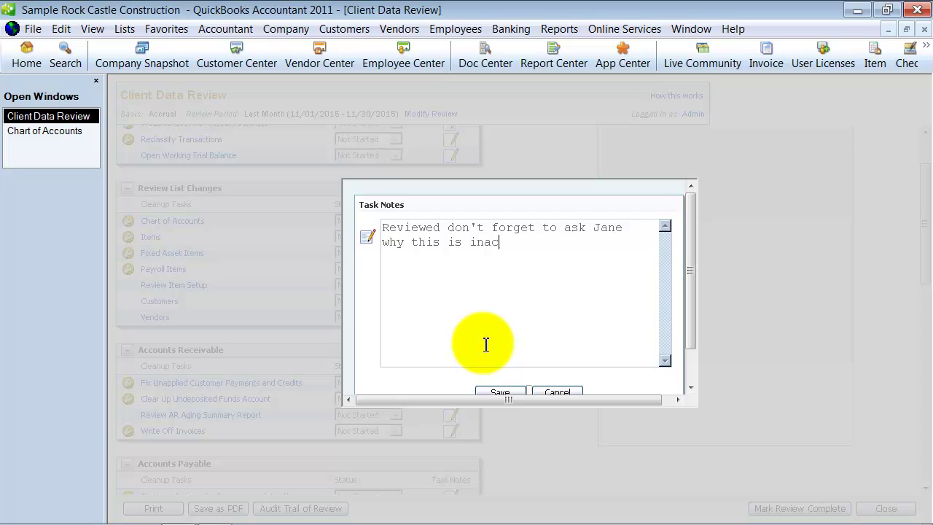
left_click(443, 242)
type("Saving account")
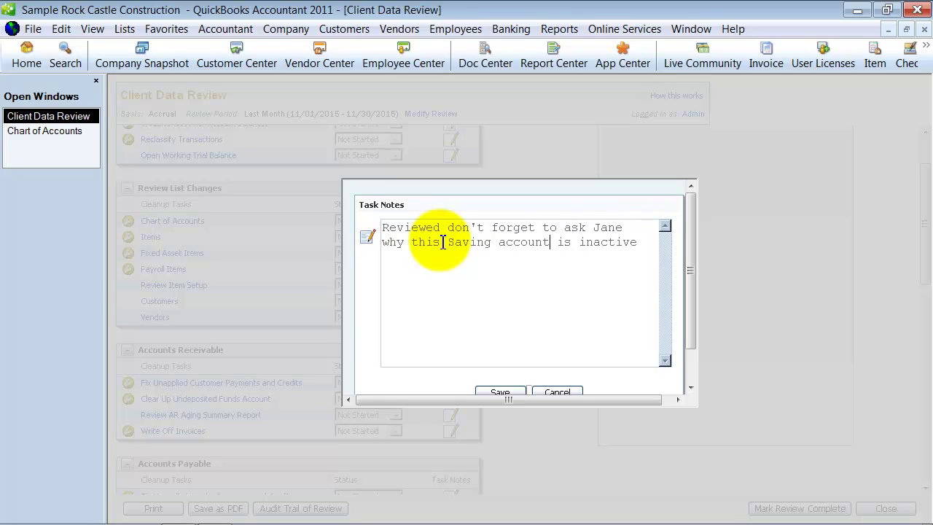
left_click(500, 391)
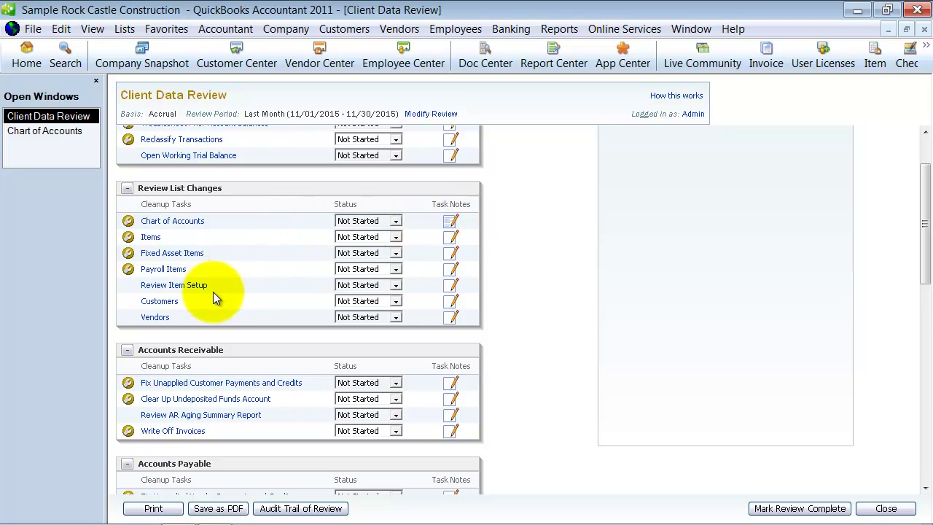
Set both the Chart of Accounts and Items task statuses to Completed
left_click(394, 221)
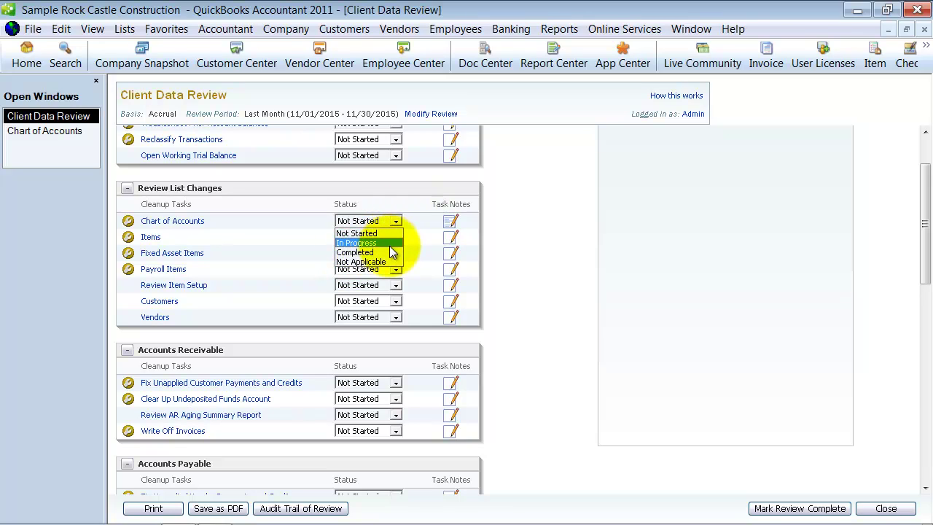
left_click(374, 252)
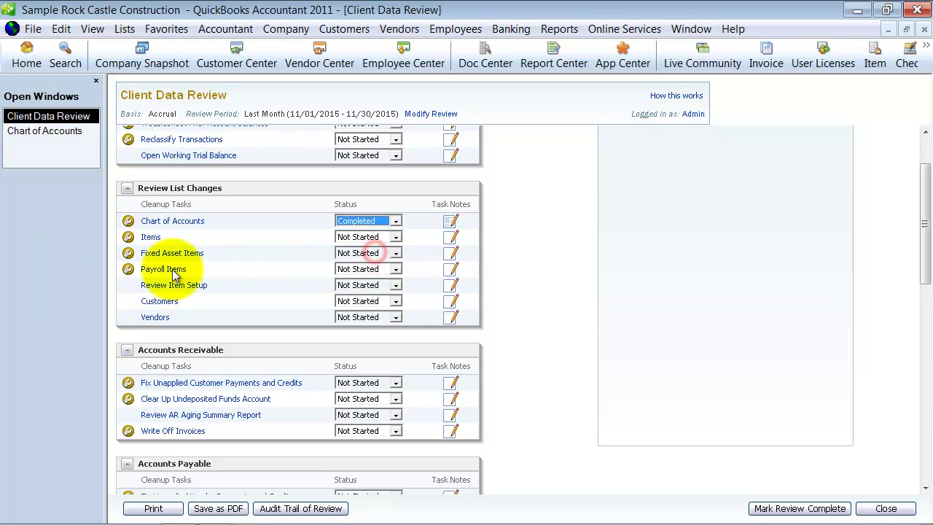
left_click(396, 237)
left_click(364, 268)
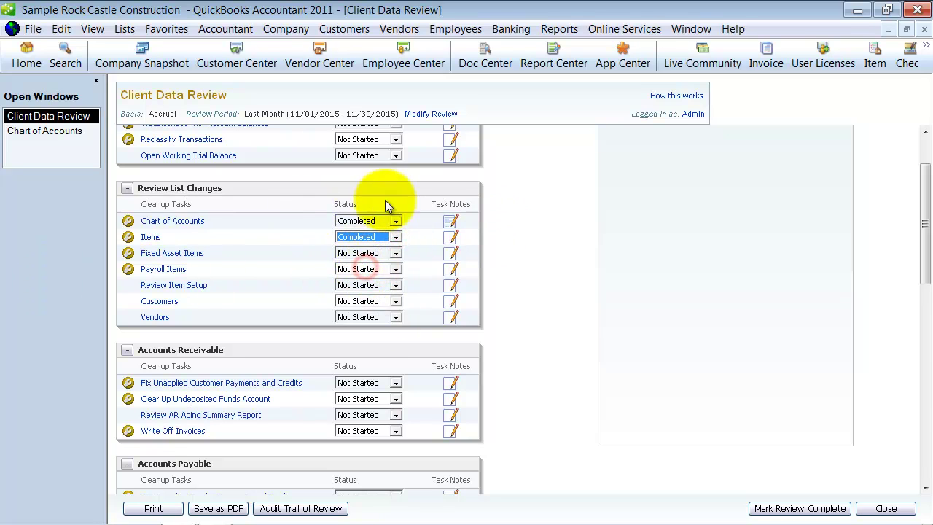
left_click(153, 287)
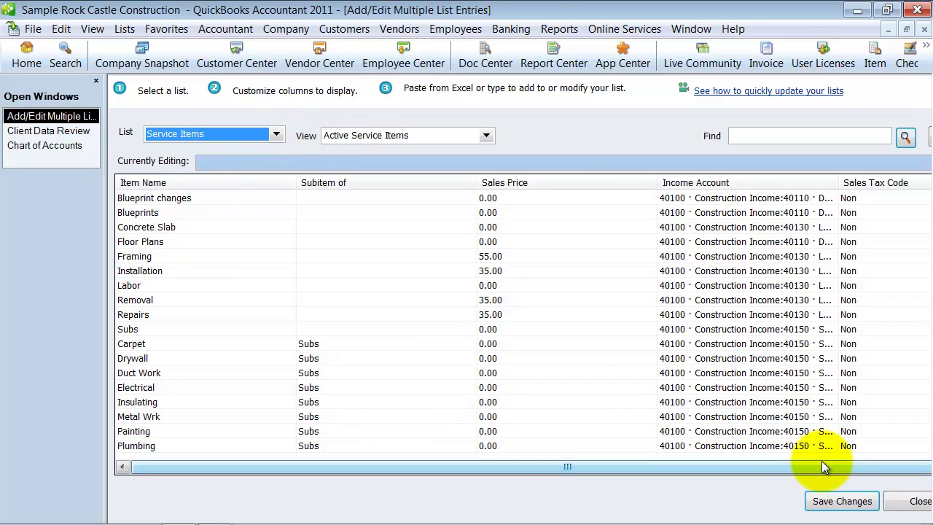
Filter to inactive service items and inspect the Mileage item's income account without changing it
left_click(486, 137)
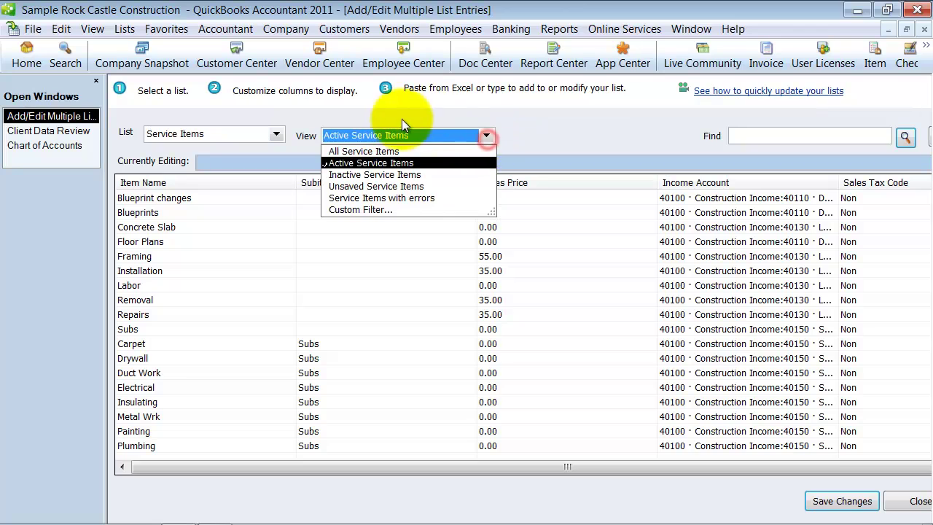
left_click(371, 176)
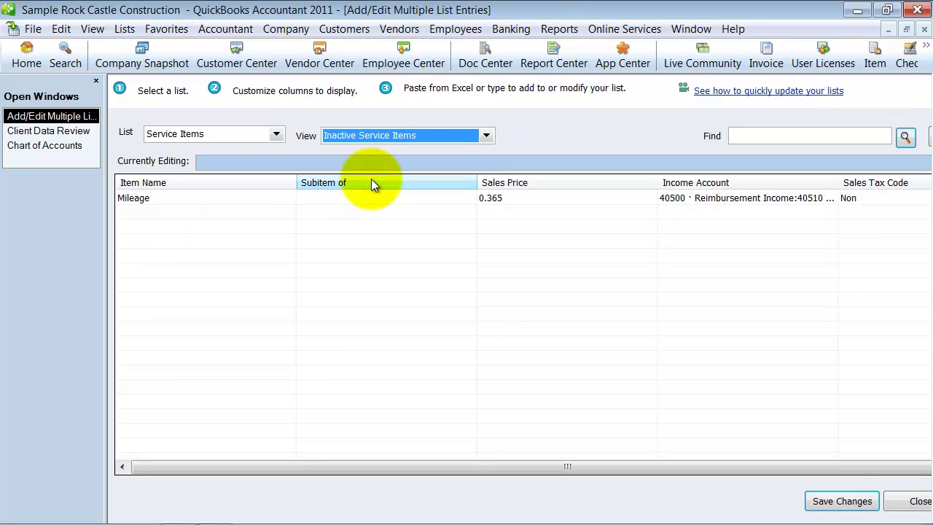
left_click(625, 199)
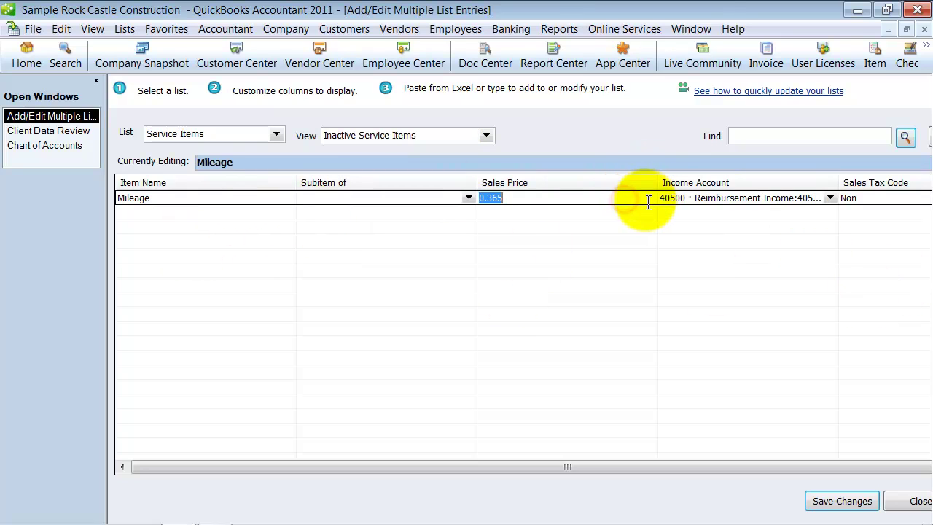
left_click(832, 197)
left_click(832, 196)
Show all service items, inspect the Framing sales price, then close the editor discarding changes
left_click(491, 134)
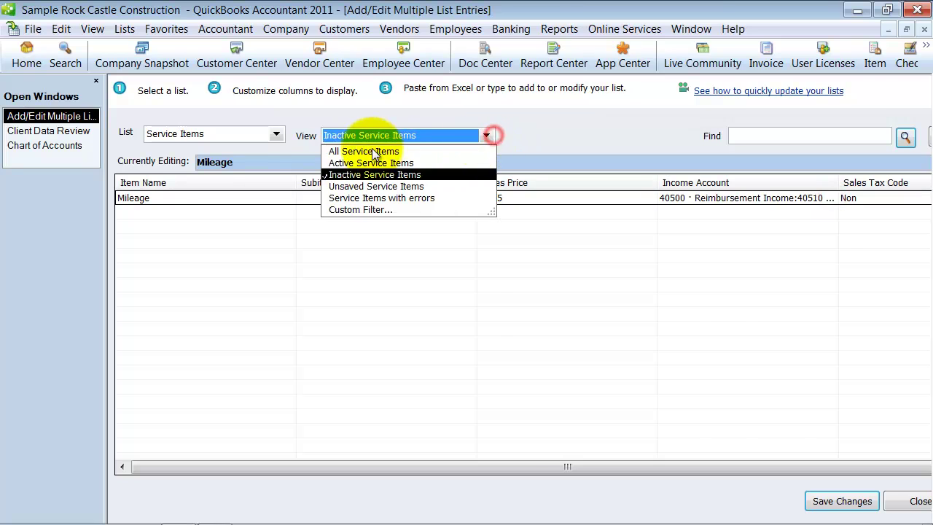
left_click(374, 152)
left_click(552, 256)
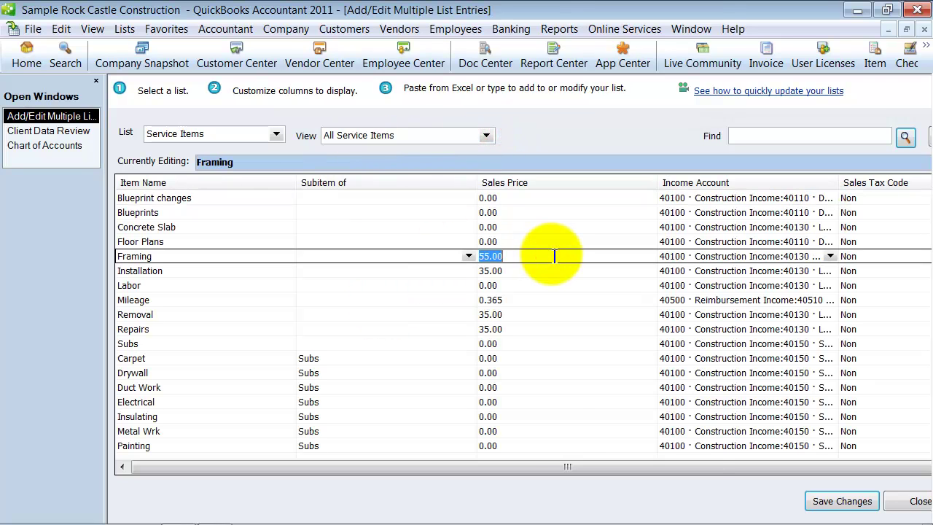
right_click(552, 256)
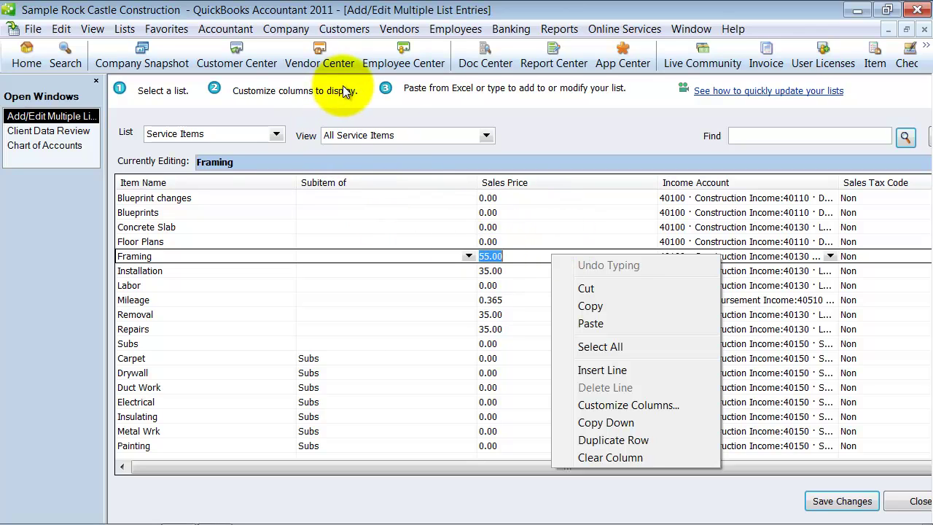
left_click(895, 501)
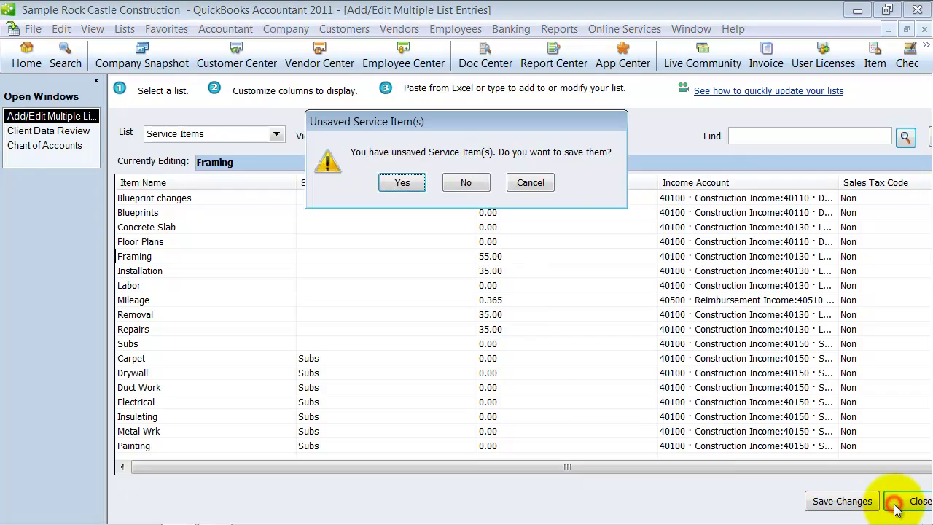
left_click(457, 182)
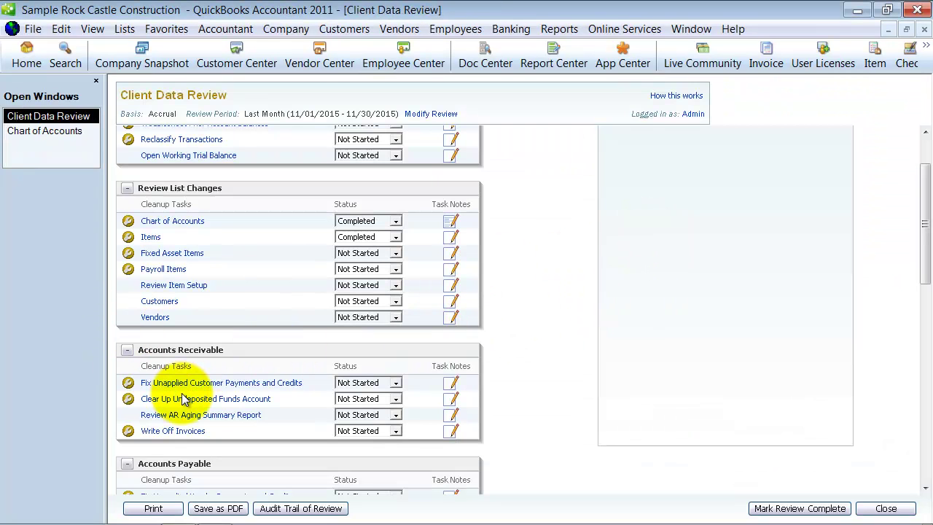
left_click(173, 303)
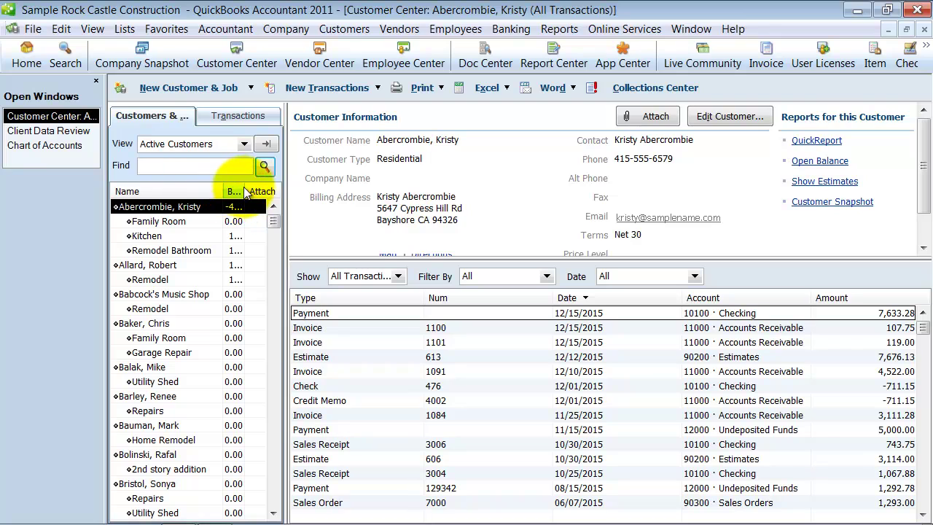
left_click(924, 29)
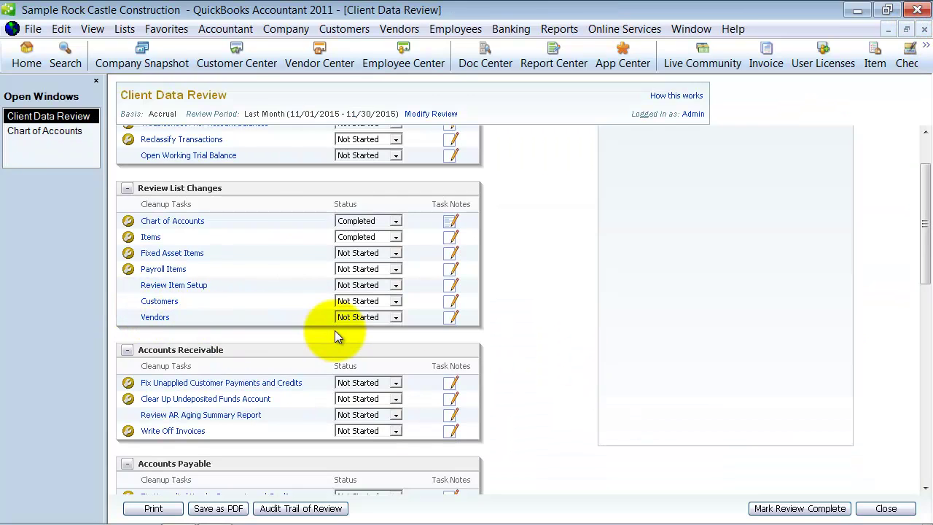
scroll(338, 335, "down", 5)
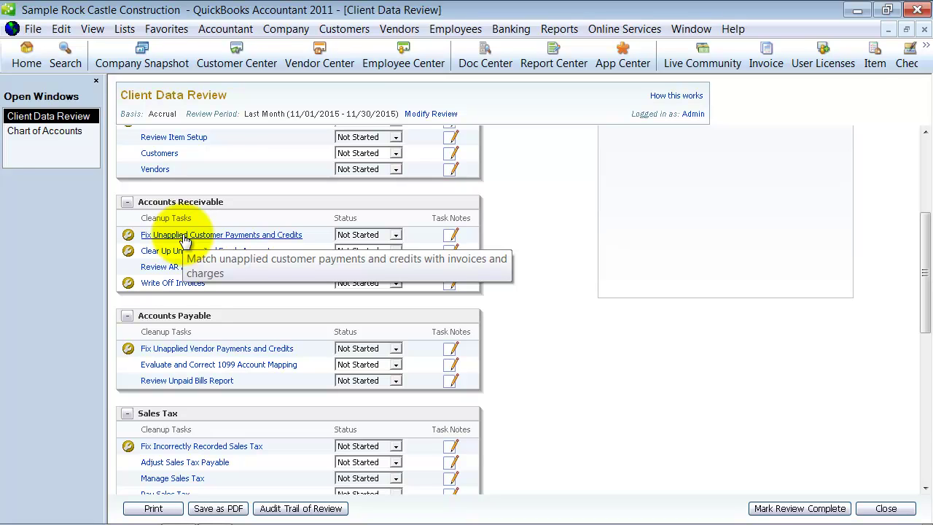
Check the Kitchen job's 5,019.08 payment and its matching 5,019.08 invoice in the unapplied payments cleanup
left_click(184, 237)
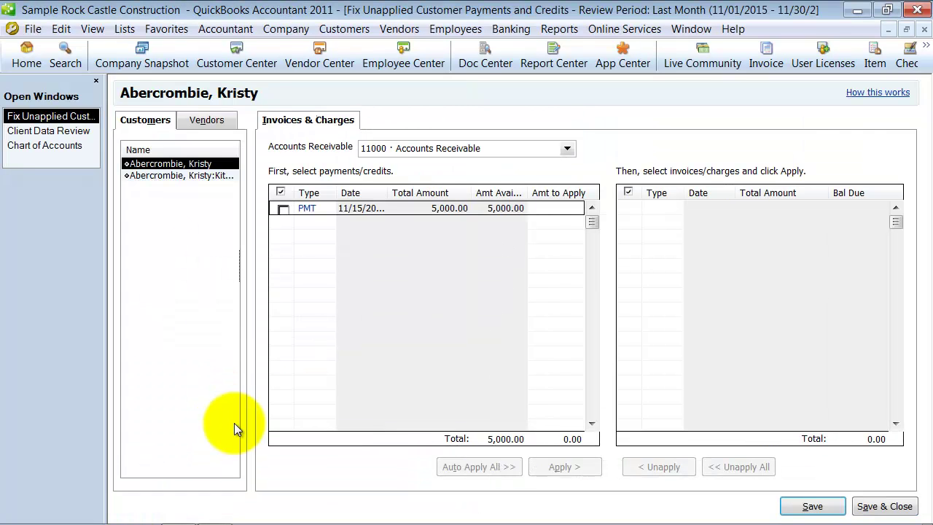
left_click(157, 175)
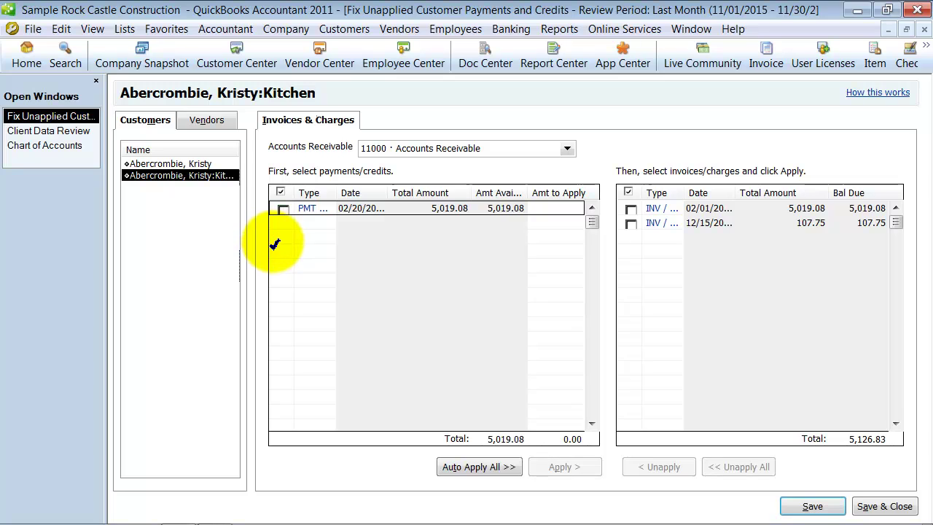
left_click(284, 209)
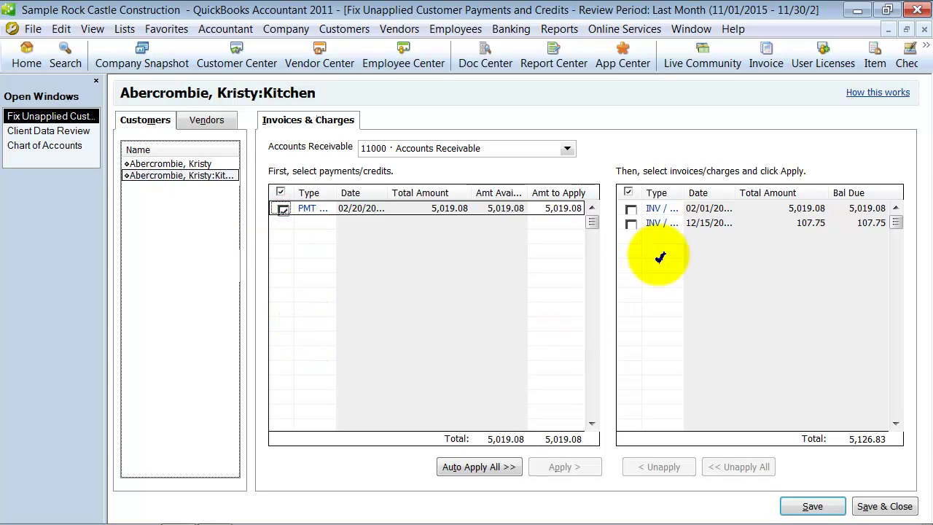
left_click(631, 210)
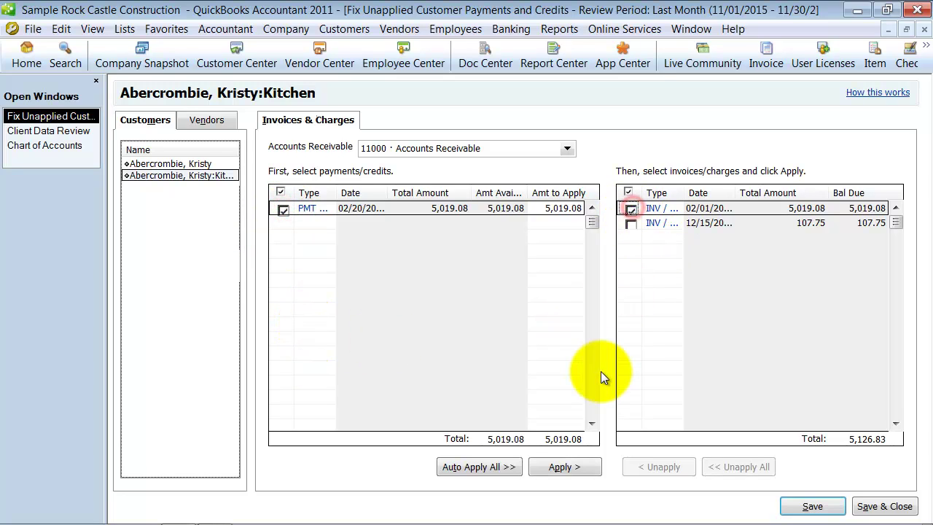
mouse_move(688, 191)
left_mouse_down()
mouse_move(704, 191)
mouse_move(693, 191)
left_mouse_up()
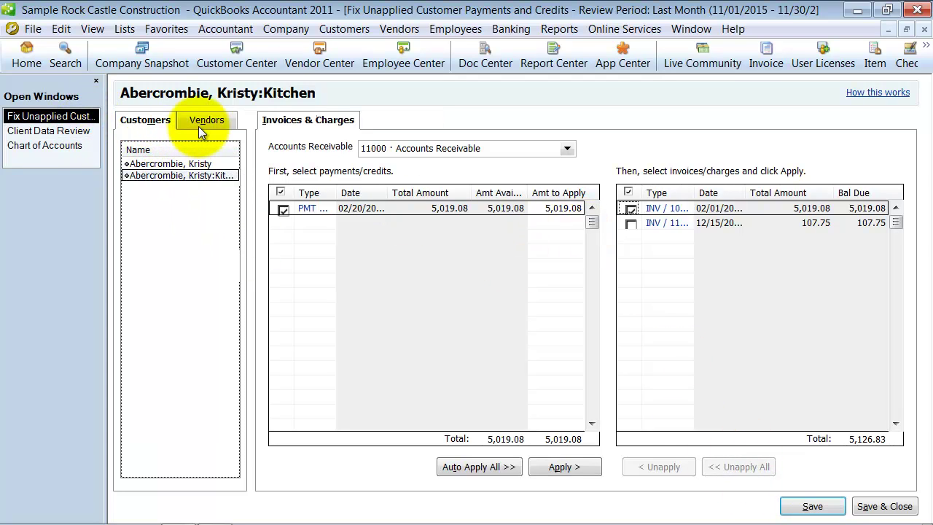
left_click(217, 163)
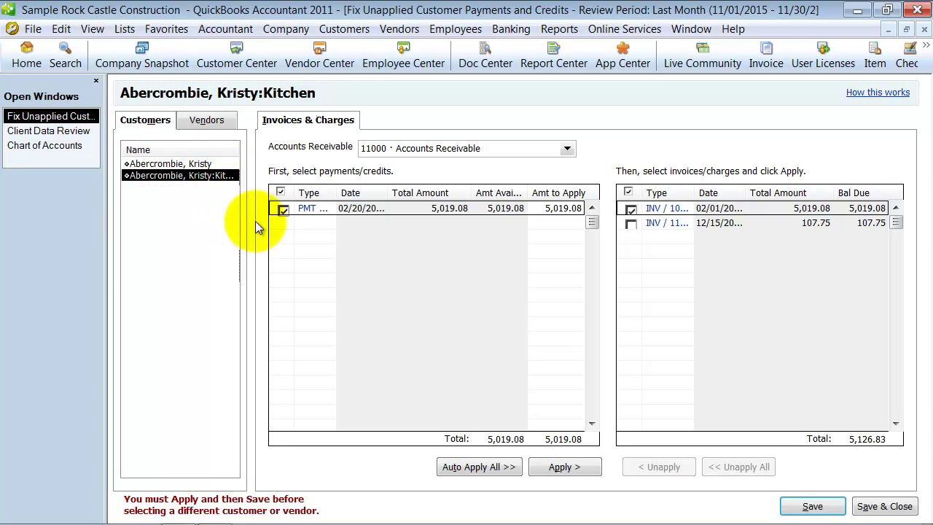
Switch to unapplied vendor payments and credits and view Cal Gas & Electric's checks and bills
left_click(222, 118)
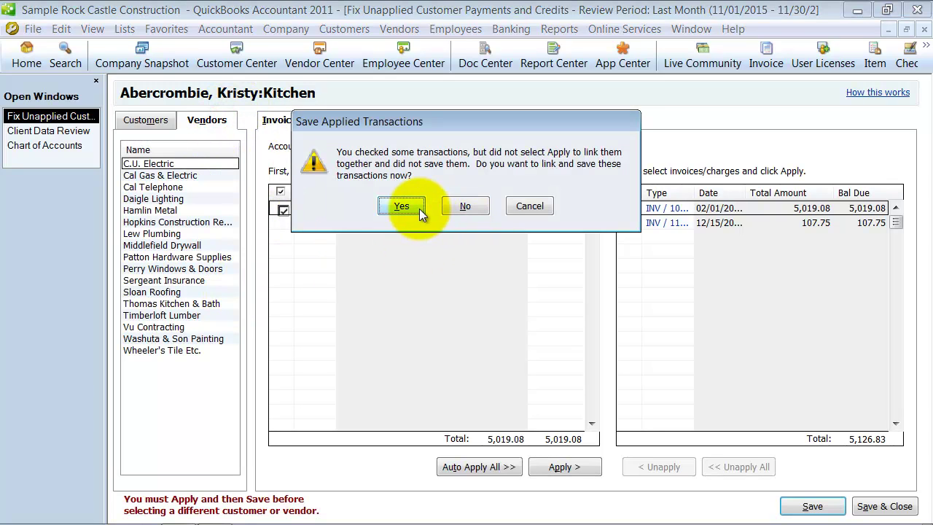
left_click(466, 207)
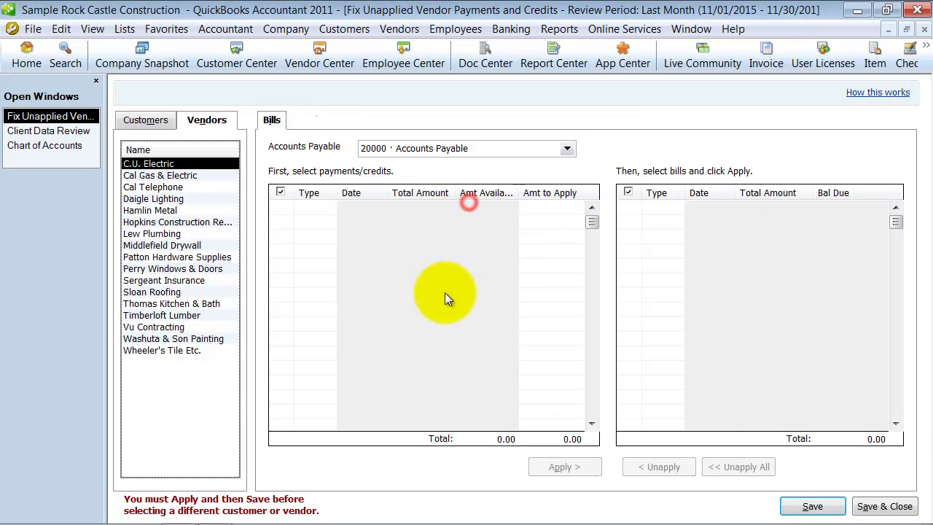
left_click(157, 176)
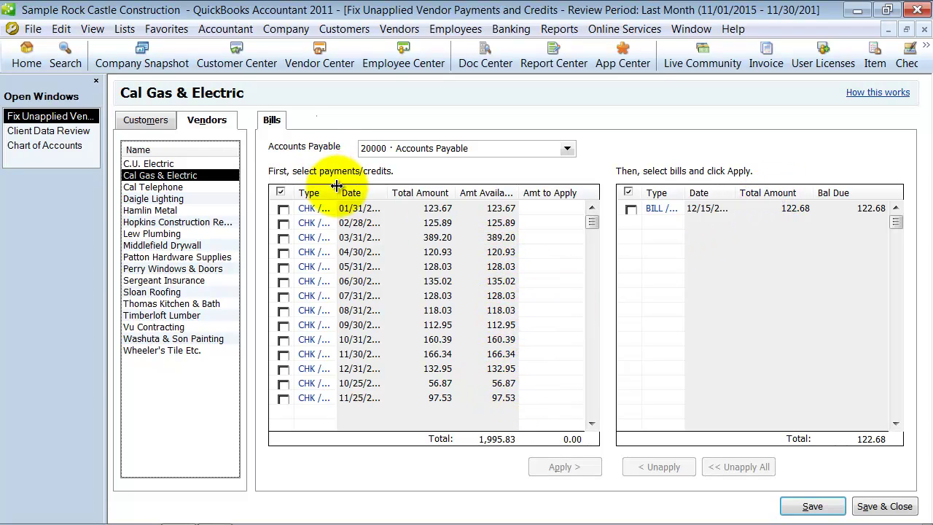
left_click_drag(338, 191, 357, 187)
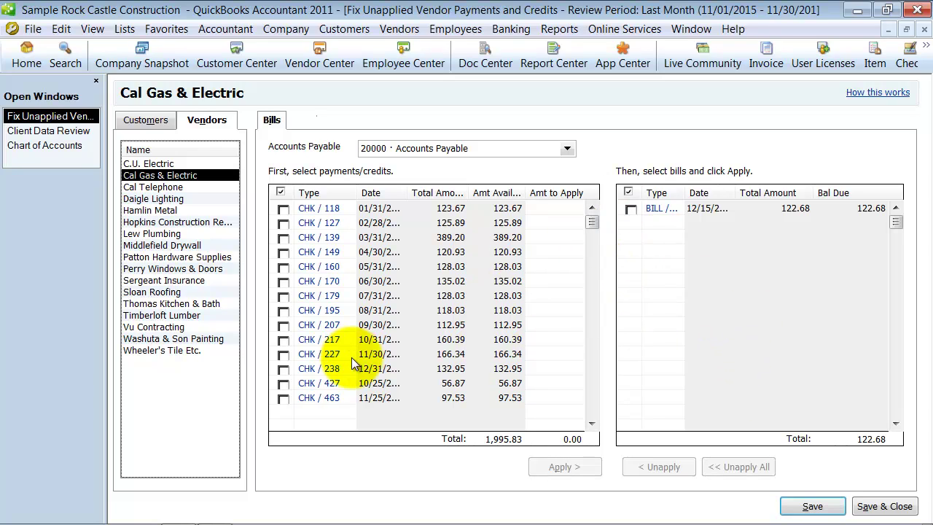
Look through each vendor from Cal Telephone down to Vu Contracting's 45,800.00 checks and 1,250.00 bill
left_click(155, 186)
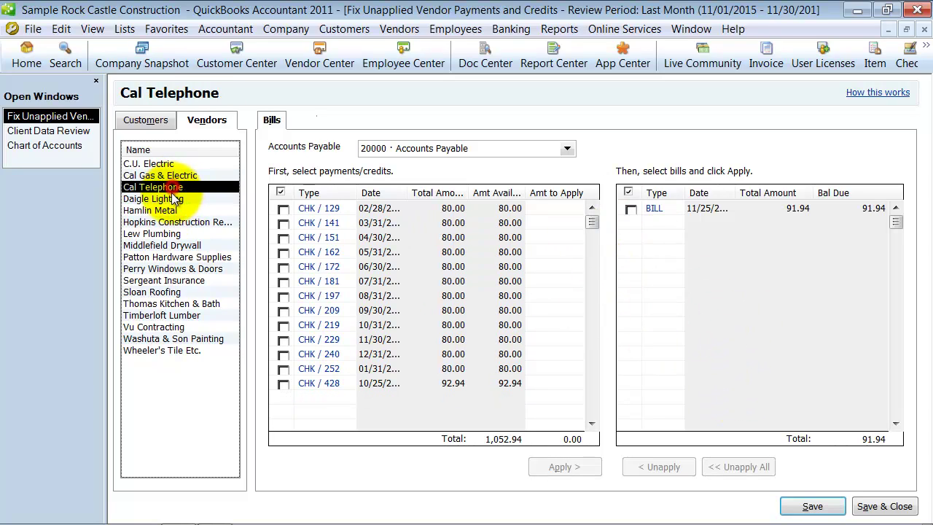
left_click(175, 200)
left_click(175, 222)
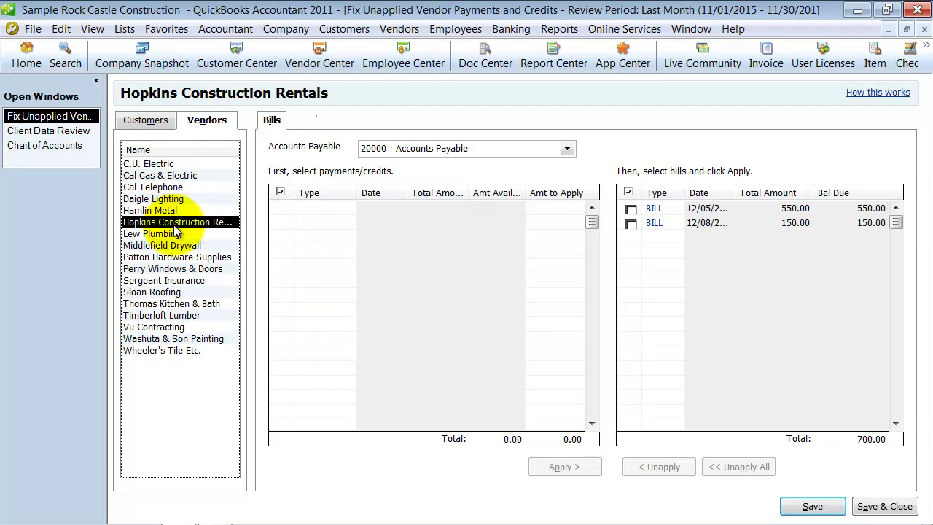
left_click(175, 233)
left_click(175, 245)
left_click(175, 257)
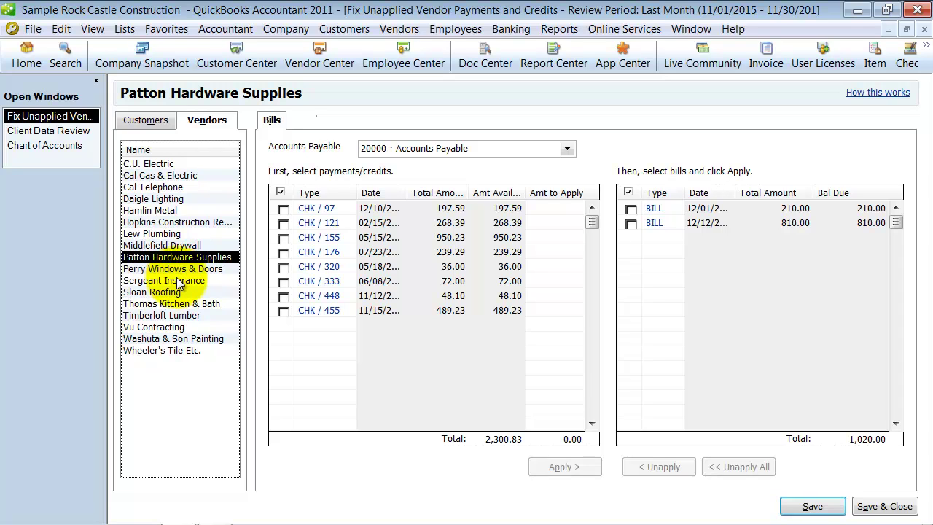
left_click(176, 281)
left_click(175, 269)
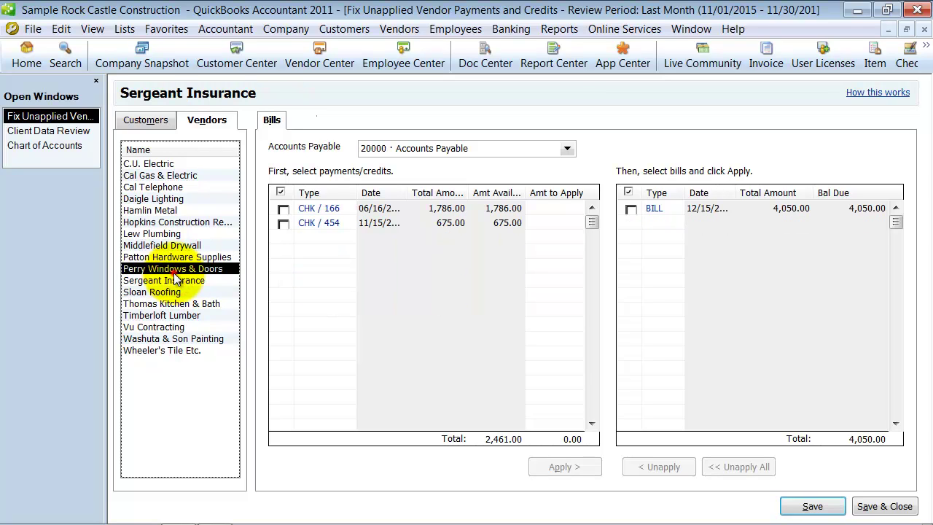
left_click(175, 292)
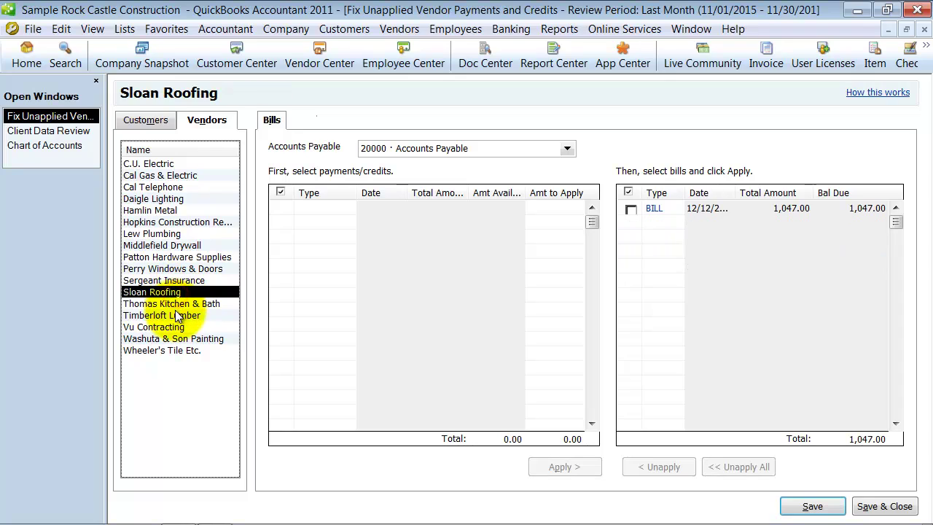
left_click(177, 316)
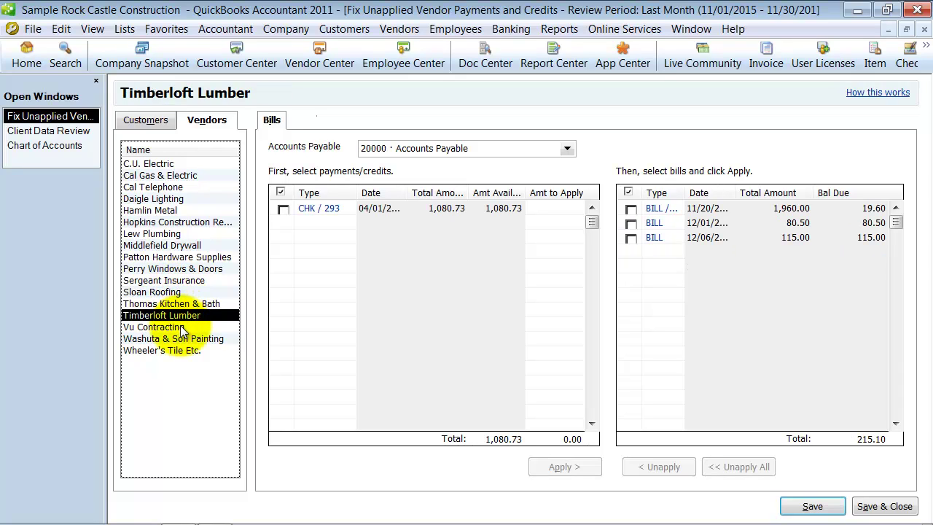
left_click(182, 328)
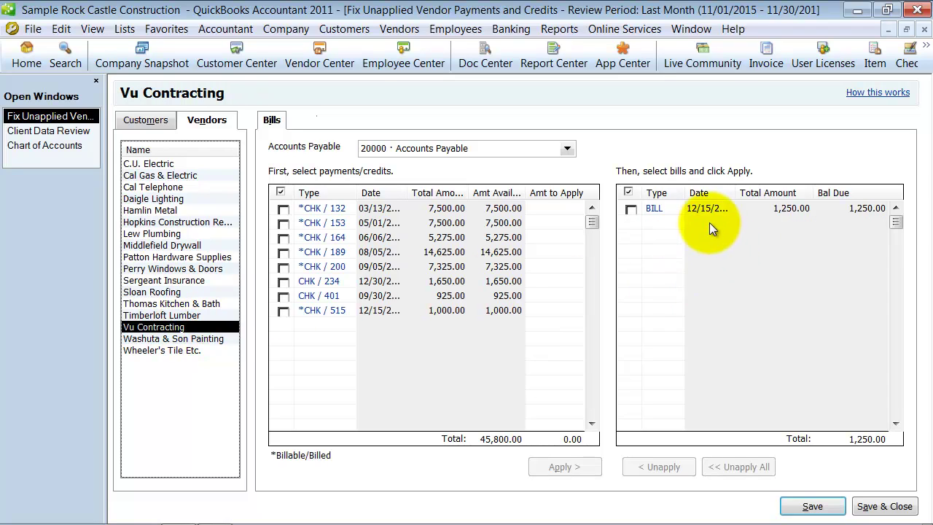
Apply Vu Contracting's check 132 to the 1,250.00 bill and save the change
left_click(633, 211)
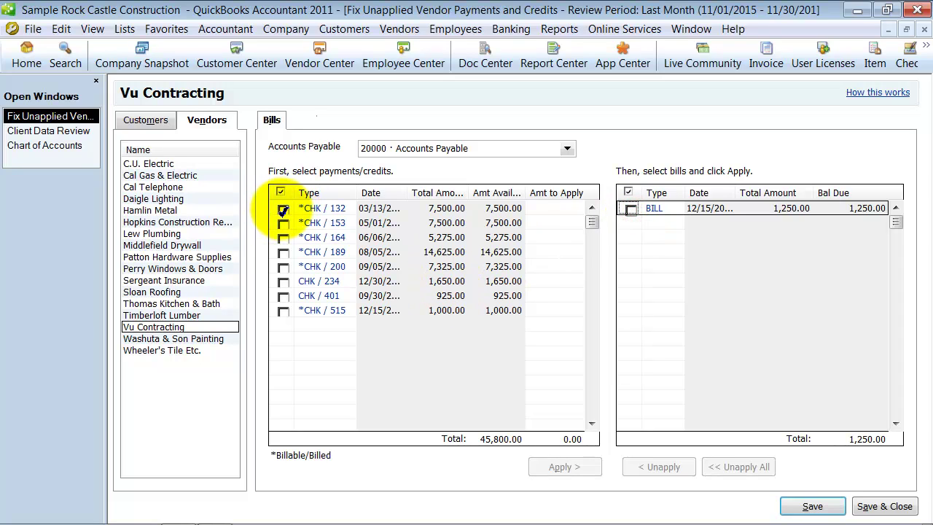
left_click(283, 210)
left_click(632, 209)
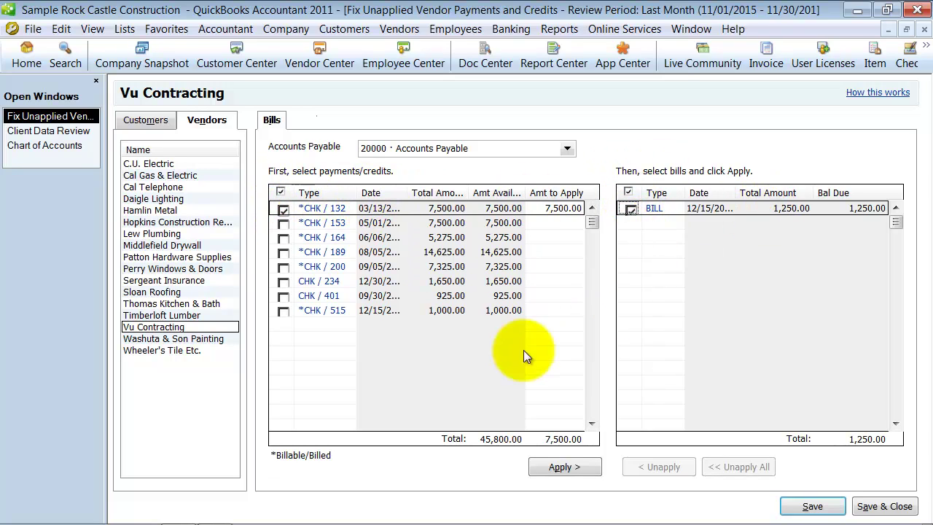
left_click(562, 467)
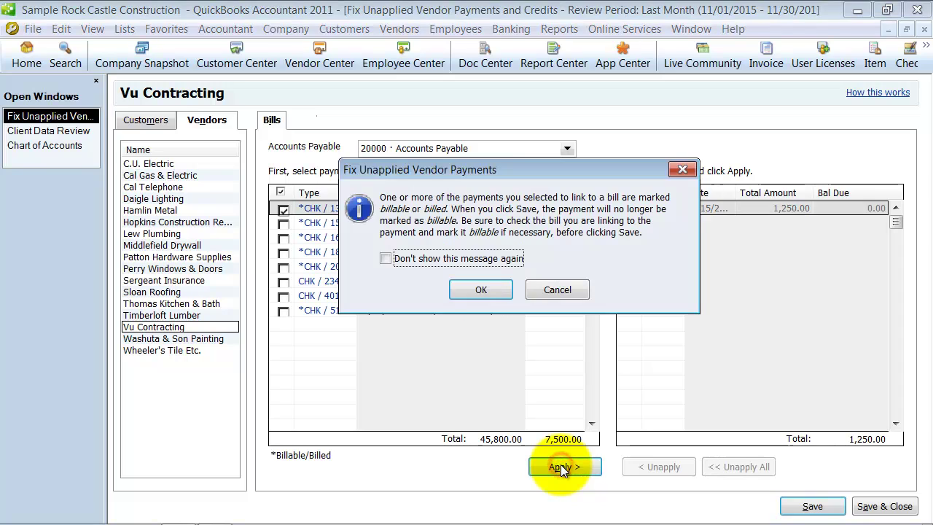
left_click(479, 291)
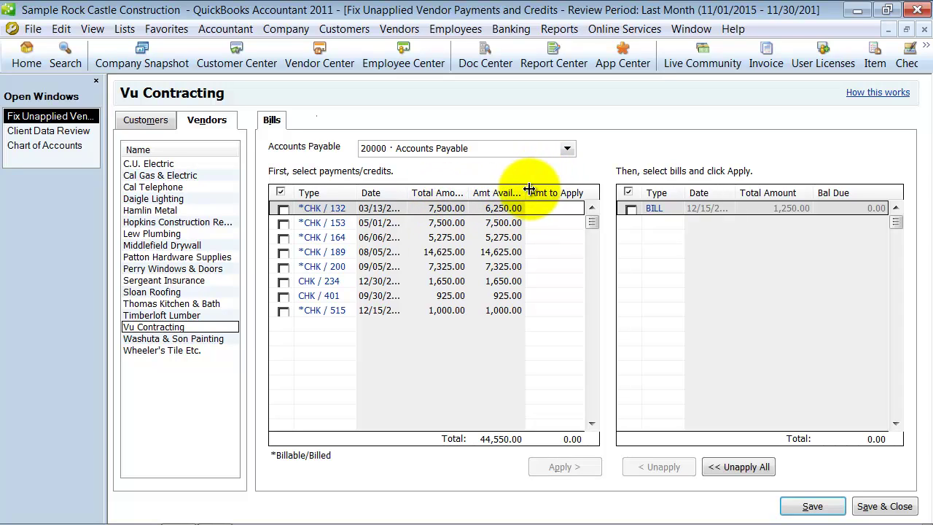
mouse_move(527, 189)
left_mouse_down()
mouse_move(561, 189)
mouse_move(501, 191)
mouse_move(535, 193)
left_mouse_up()
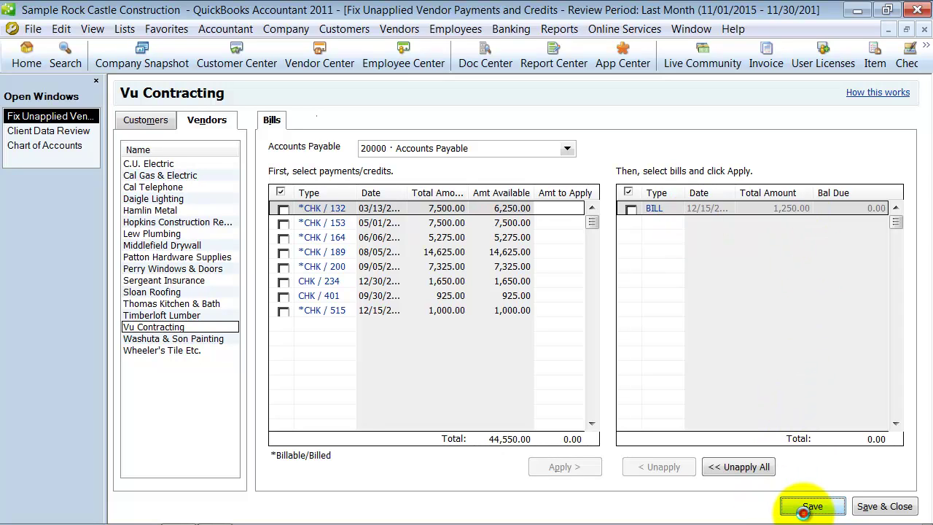
left_click(804, 512)
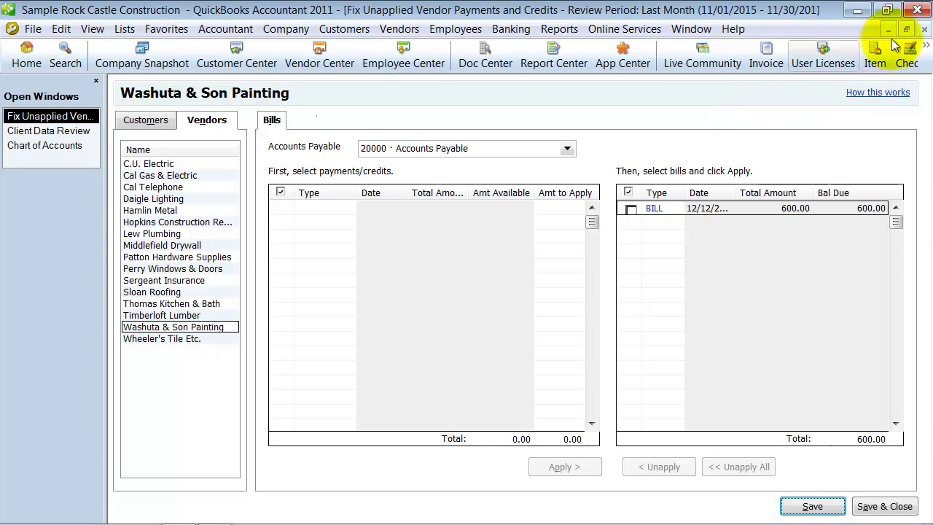
Browse other vendors' unapplied payments, then close the vendor payments task
left_click(130, 179)
left_click(183, 245)
left_click(179, 270)
left_click(175, 315)
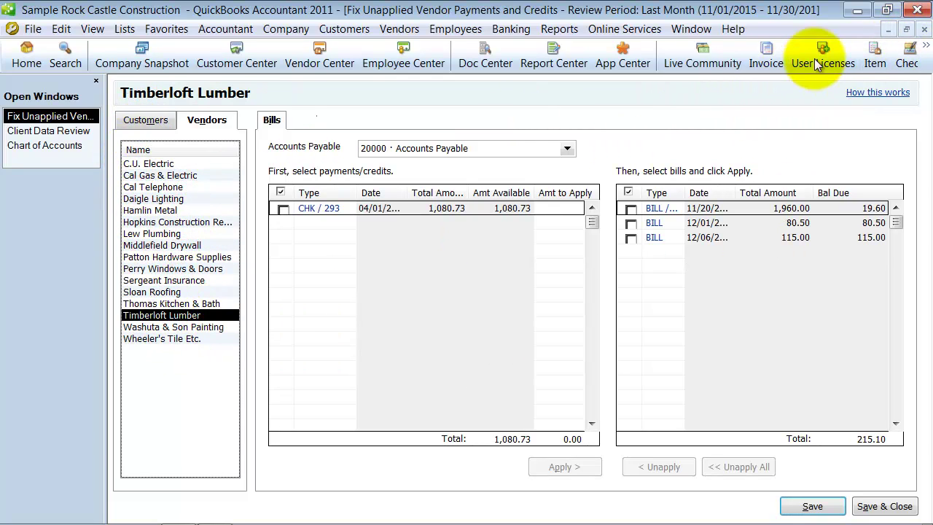
left_click(924, 29)
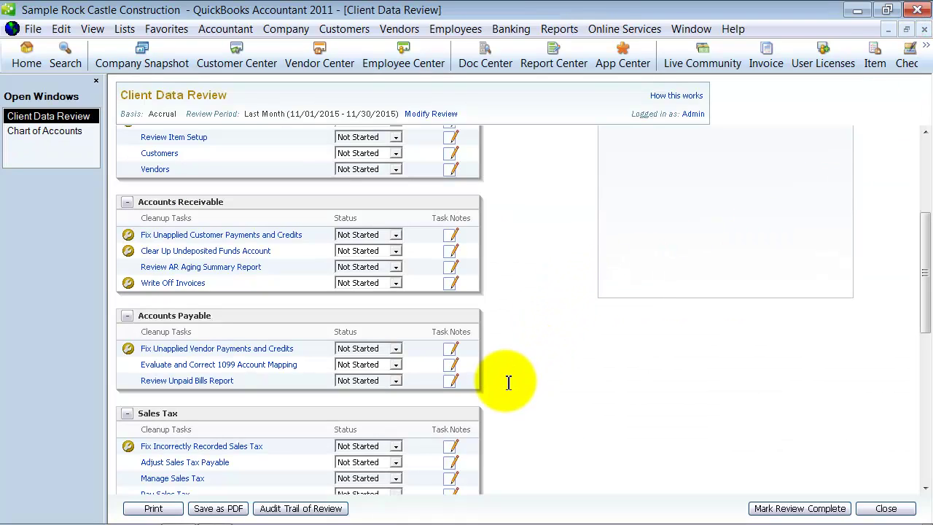
Open the undeposited funds cleanup and inspect the 5,000.00 deposit and the customer payment
left_click(187, 254)
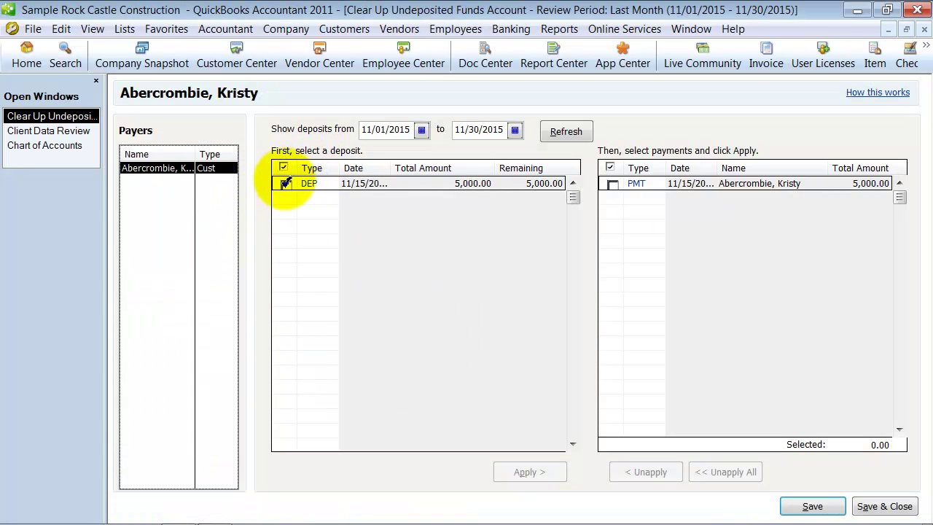
left_click(312, 185)
double_click(312, 186)
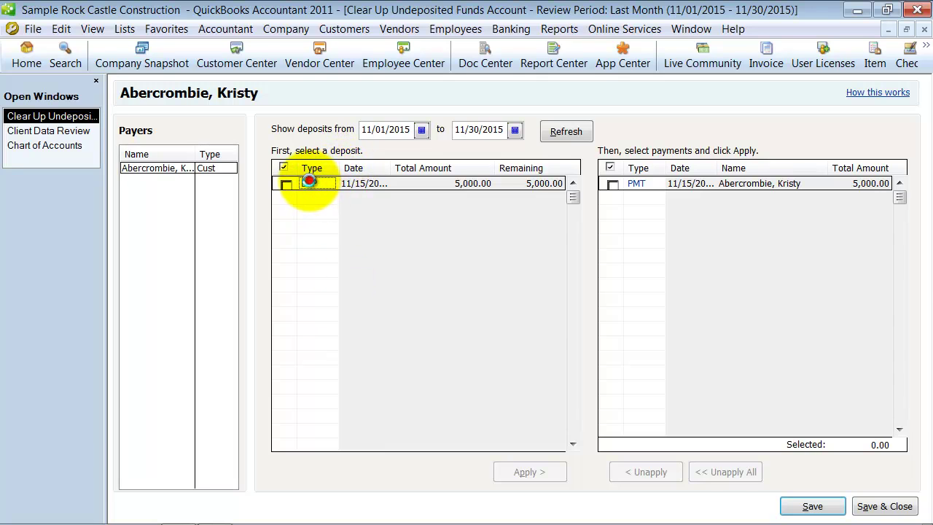
left_click(228, 197)
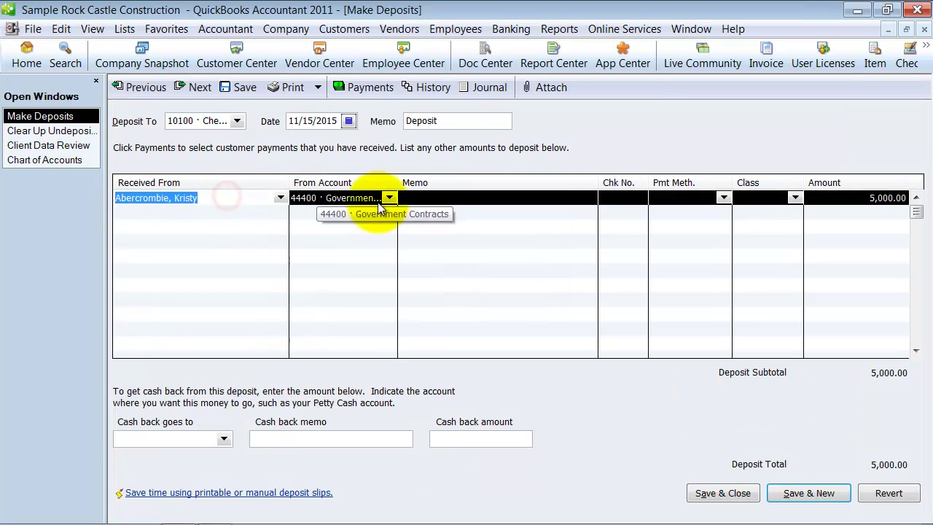
left_click_drag(397, 183, 429, 182)
left_click(720, 492)
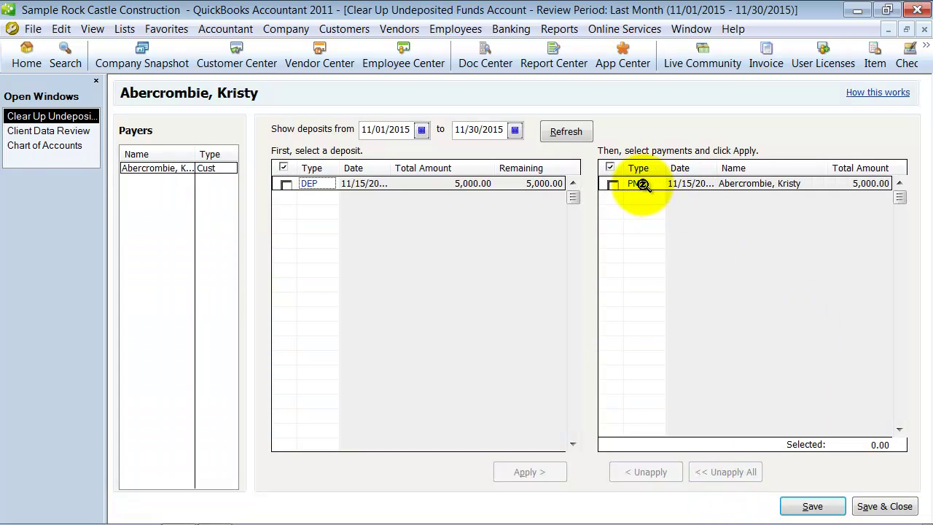
double_click(641, 184)
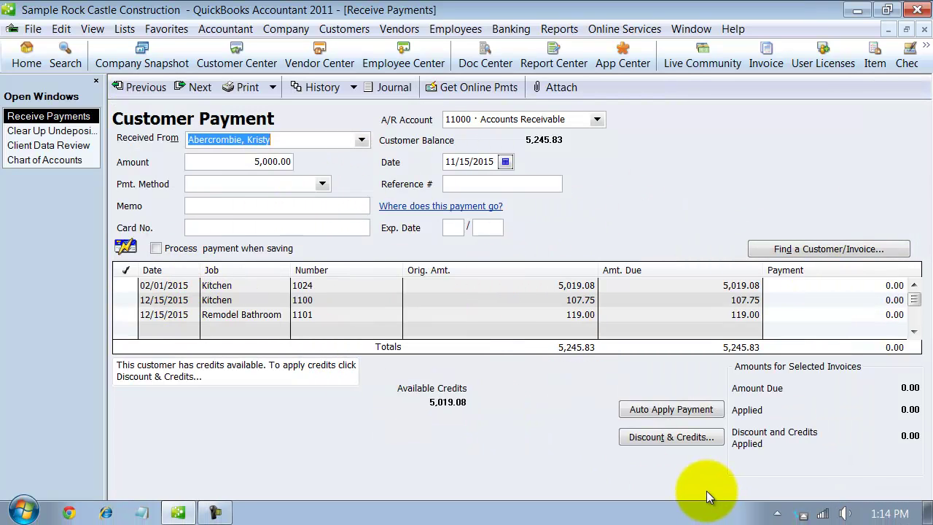
left_click(718, 514)
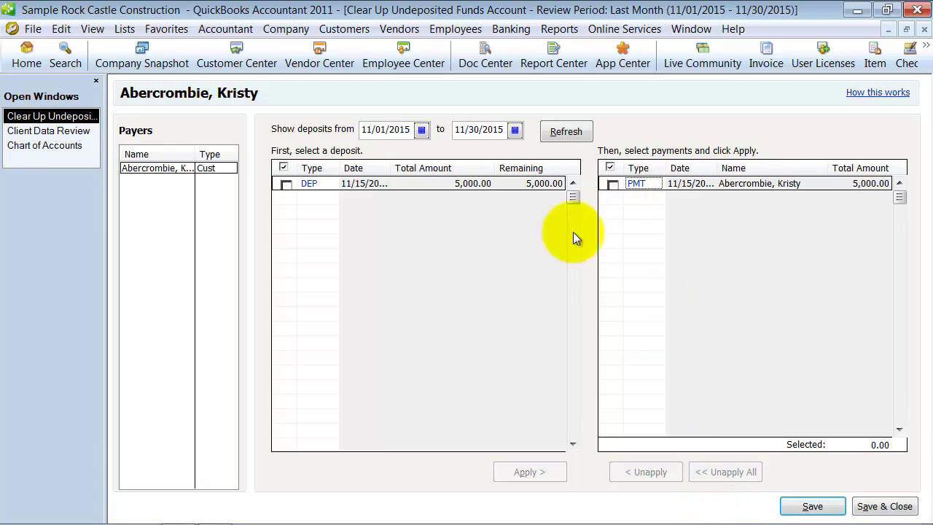
Link the 5,000.00 deposit to the matching payment, save, and close the cleanup window
left_click(604, 186)
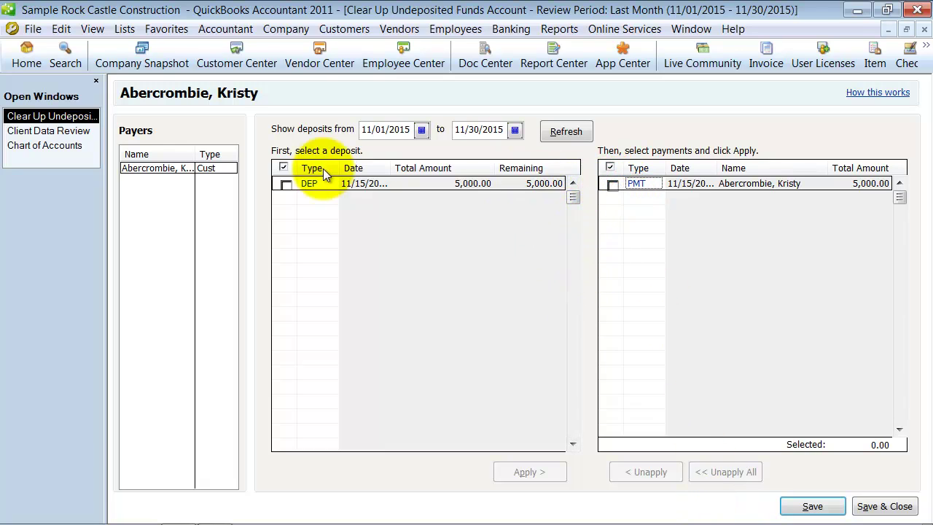
left_click(284, 185)
left_click(612, 186)
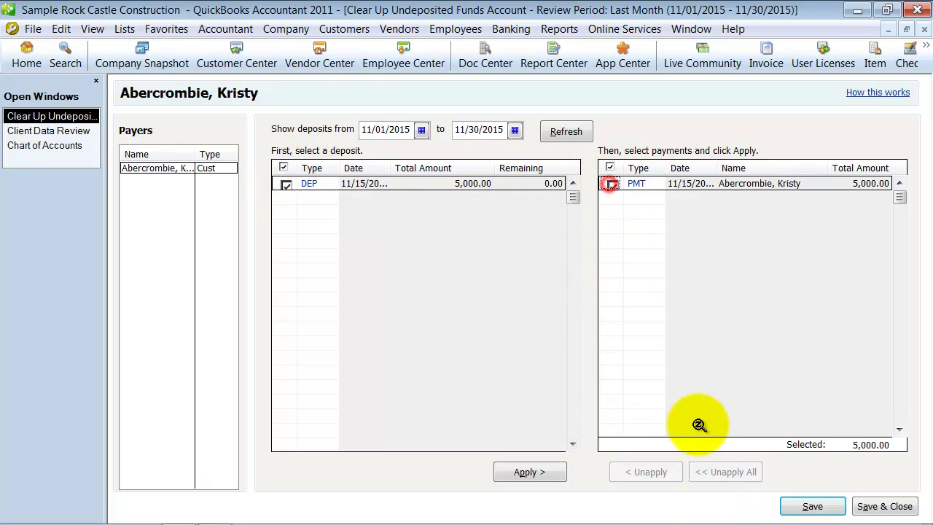
left_click(529, 472)
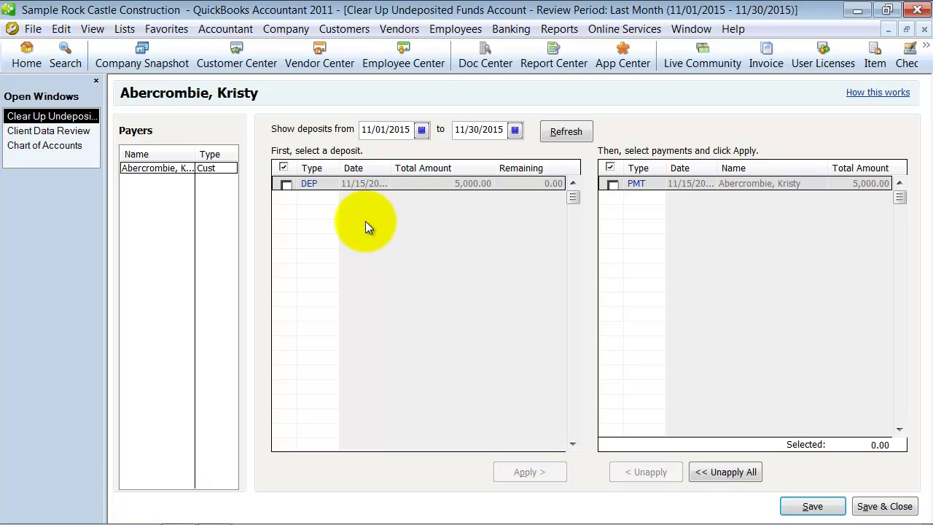
left_click(806, 508)
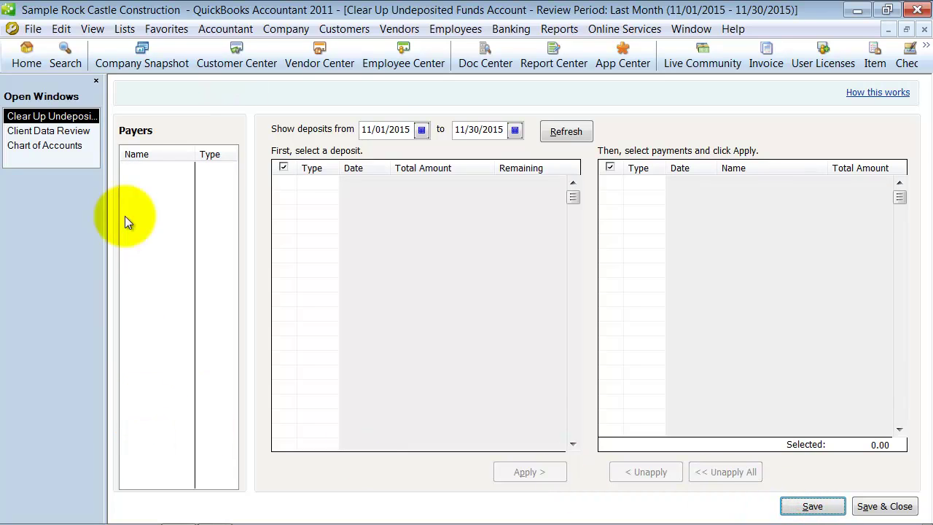
left_click(925, 30)
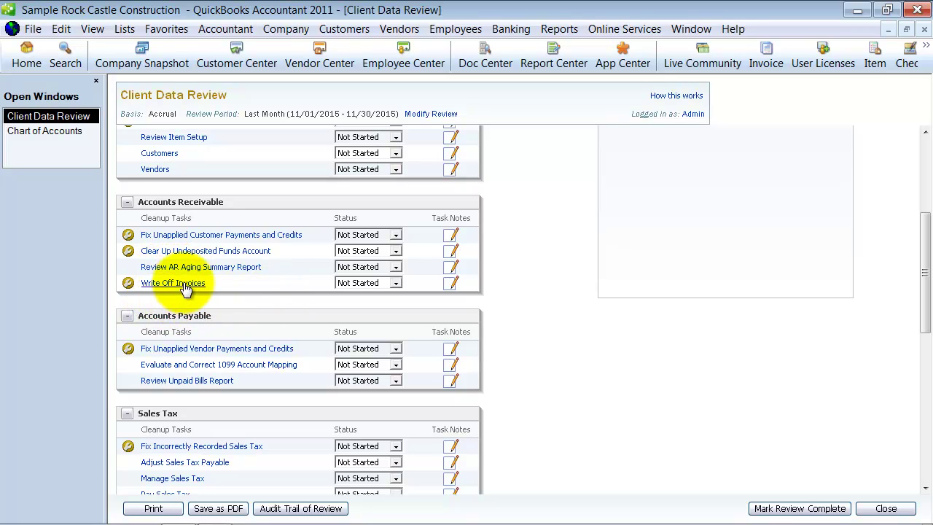
Filter Write Off Invoices to a To Date of 11/01/2015 and balances under 5000
left_click(167, 282)
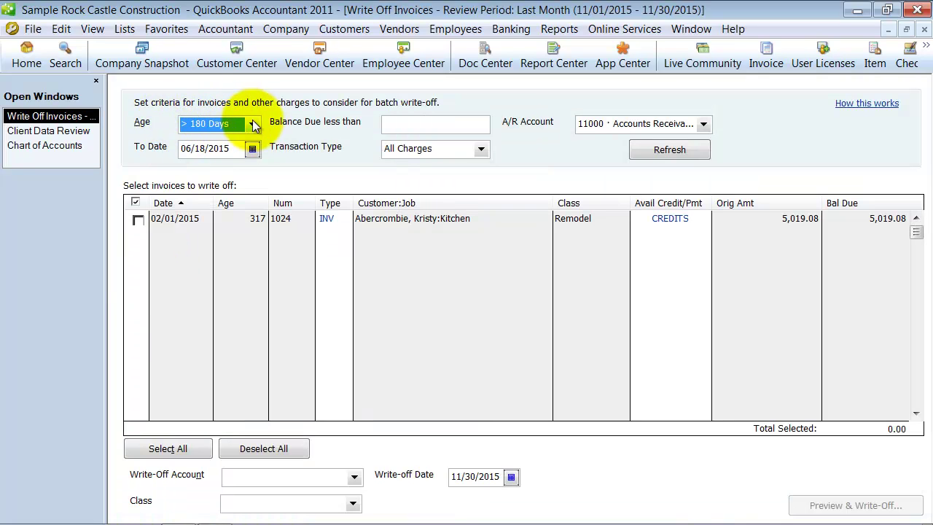
left_click(237, 148)
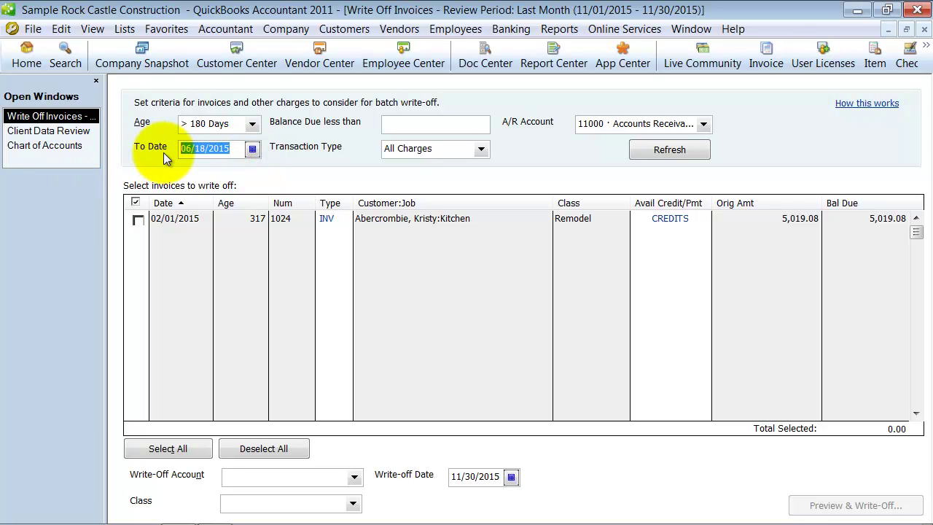
type("11/")
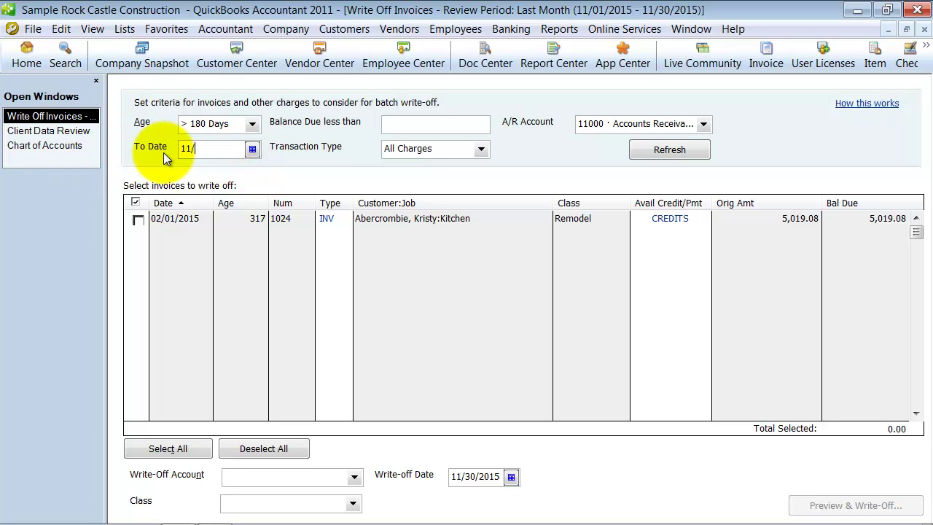
type("1/2015")
key("Tab")
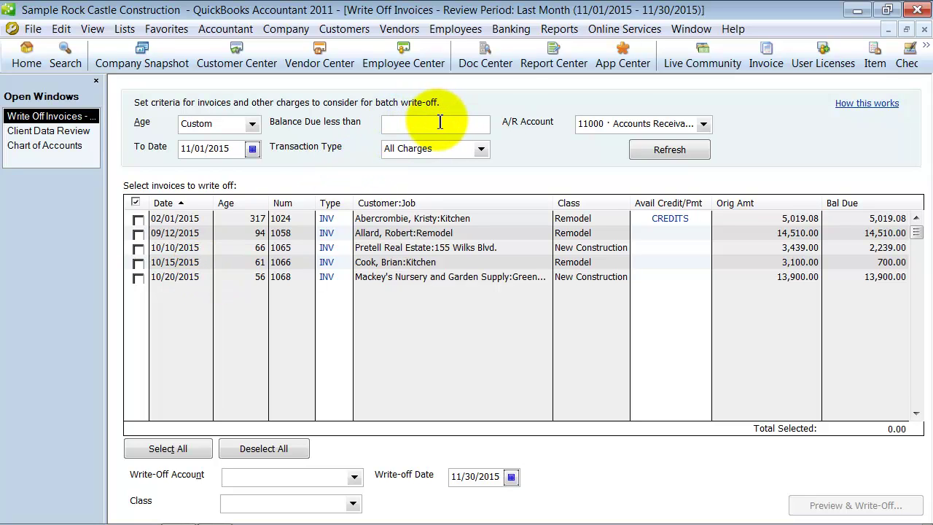
type("5000")
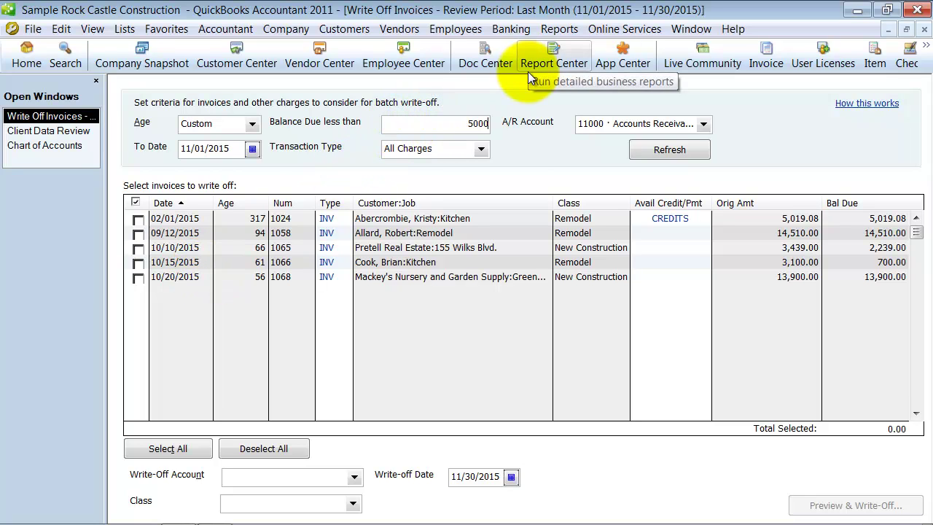
key("Tab")
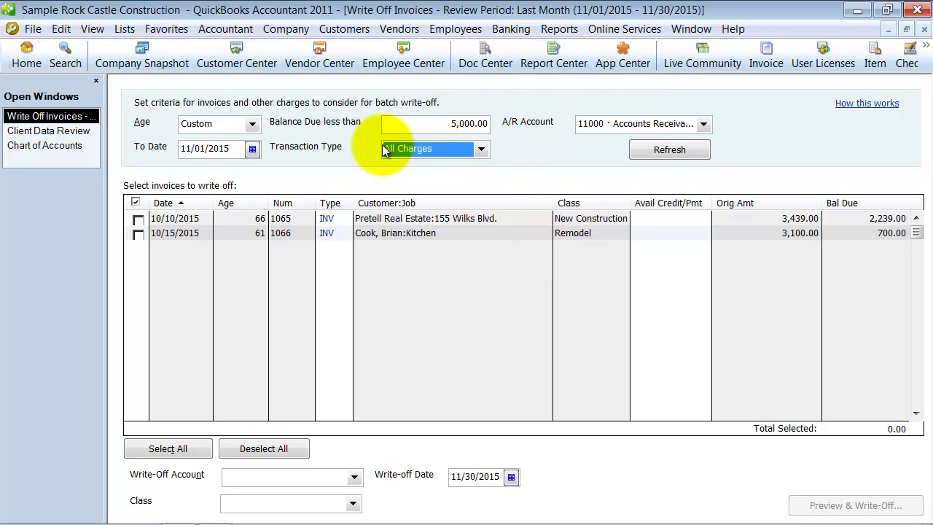
left_click(480, 149)
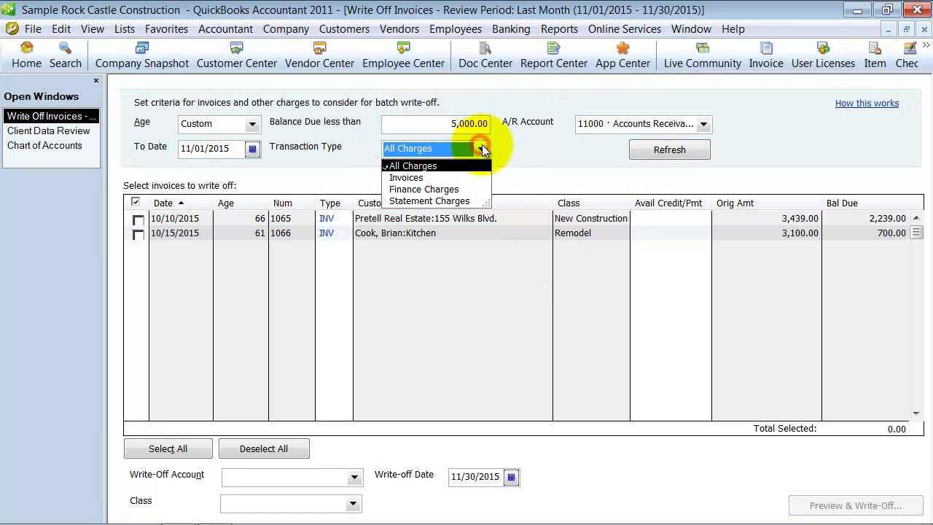
left_click(476, 150)
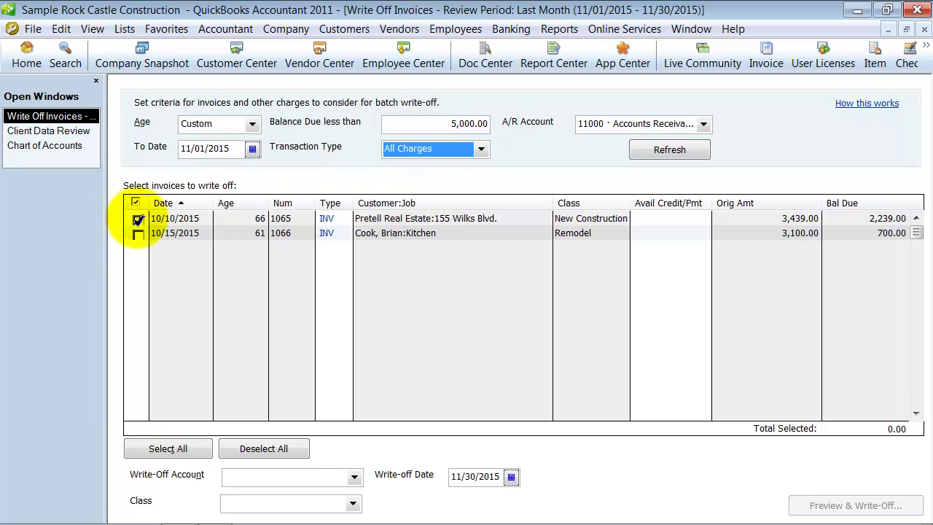
Mark invoices 1065 and 1066 for write-off to 60300 Bad debt under class Overhead
left_click(138, 234)
left_click(138, 219)
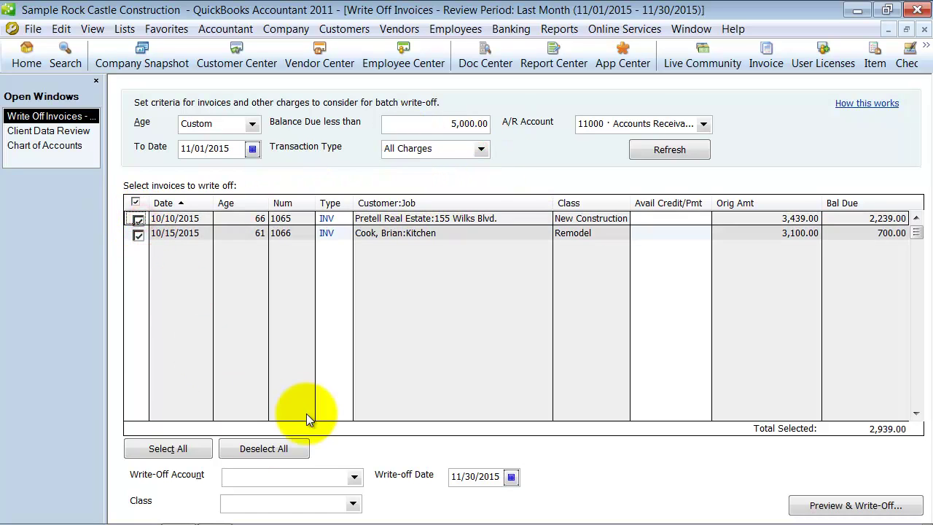
left_click(354, 477)
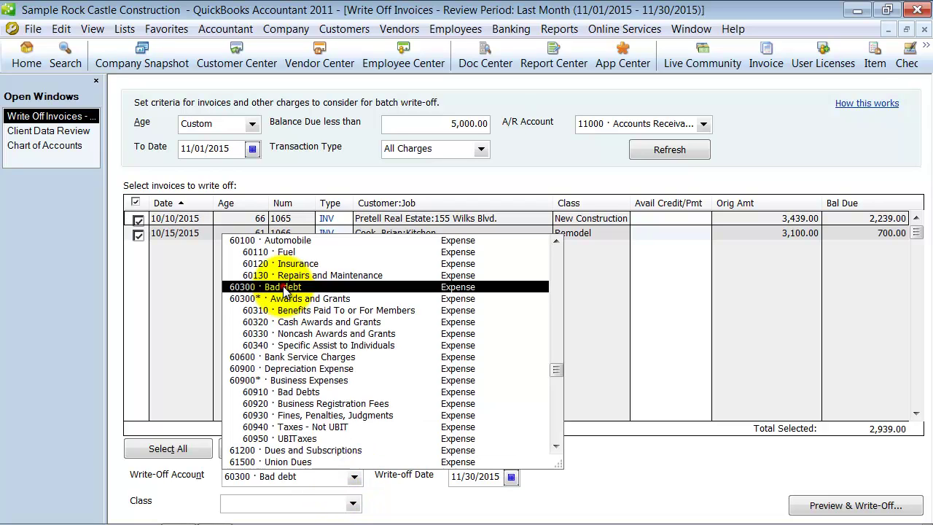
left_click(281, 286)
left_click(354, 502)
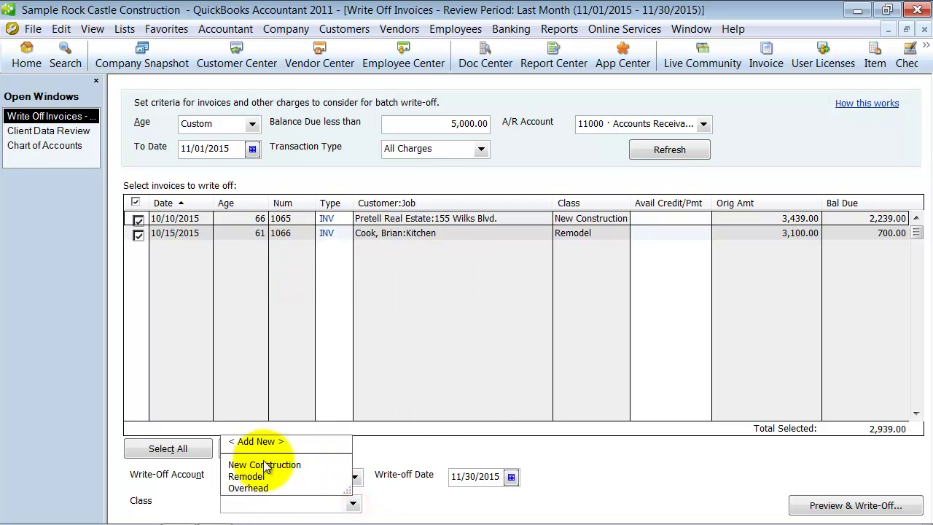
left_click(252, 488)
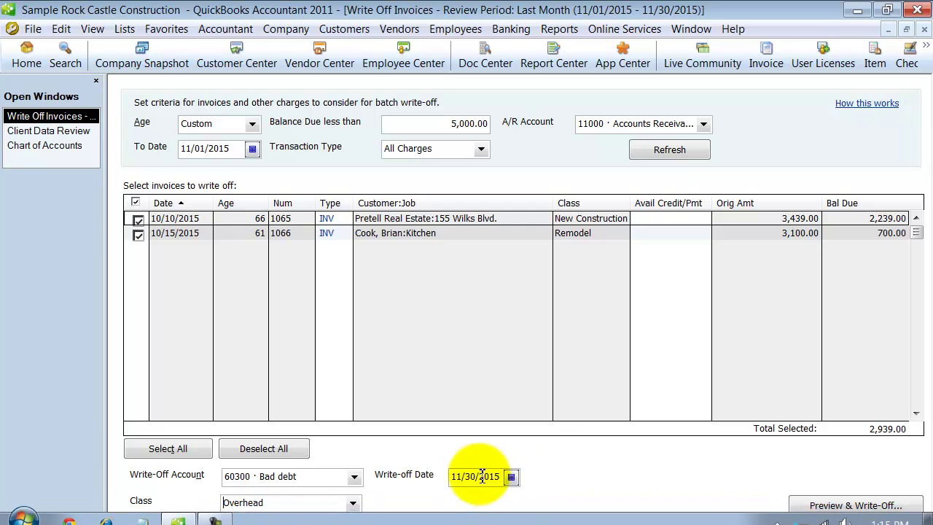
Write off invoices 1065 and 1066 (2,939.00) to Bad debt and close both write-off windows
left_click(857, 505)
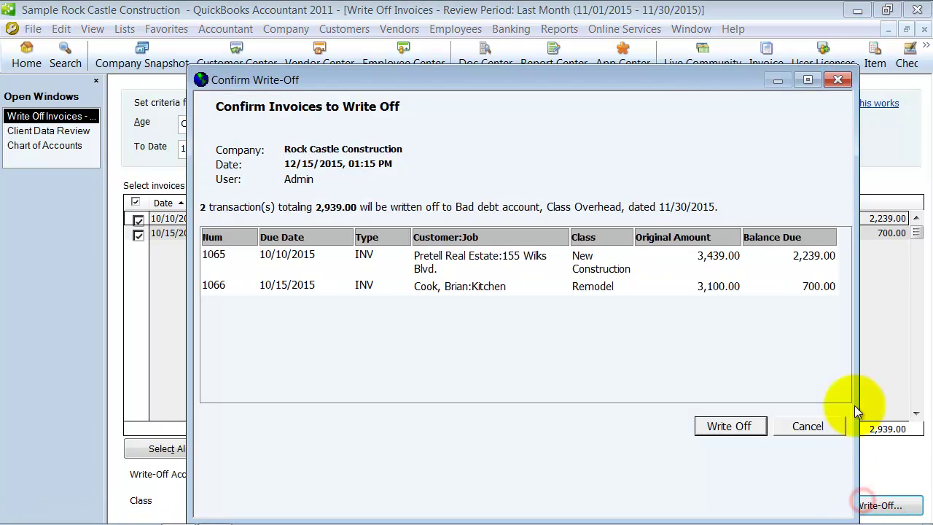
left_click(724, 431)
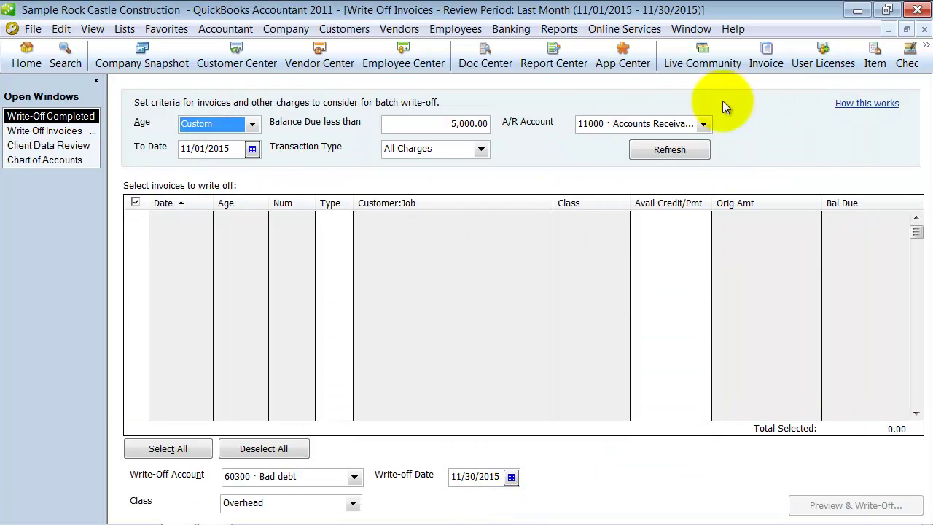
left_click(925, 30)
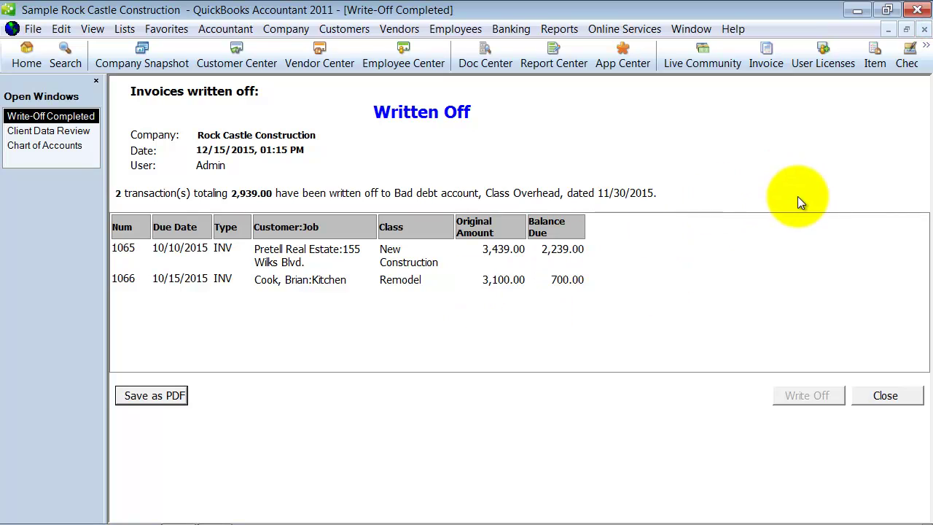
left_click(924, 32)
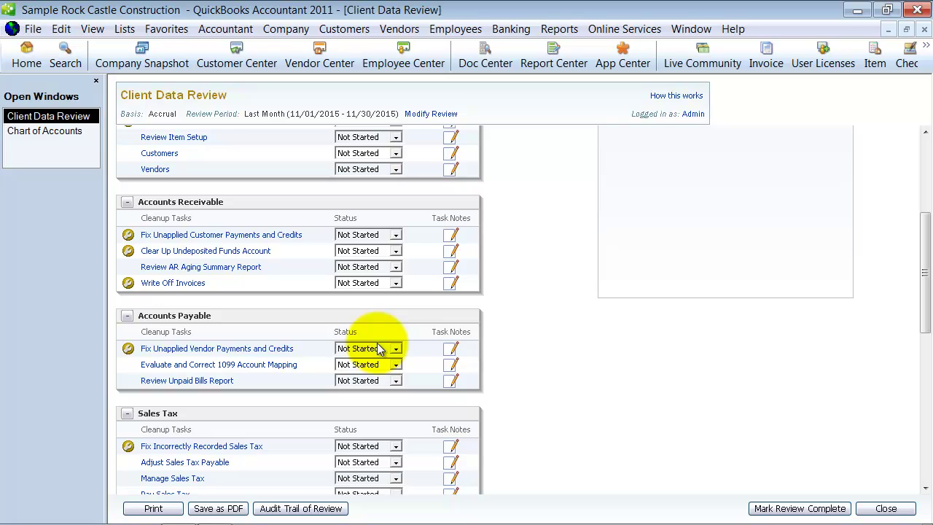
After glancing at Vendors > Sales Tax, open the Compare Balance Sheet and Inventory Valuation check (27,872.63, difference 0.00)
scroll(323, 396, "down", 3)
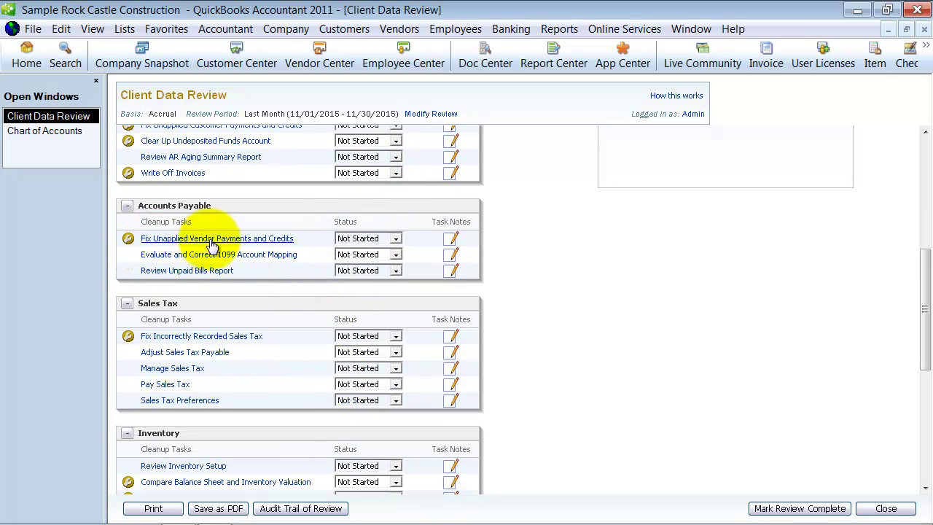
scroll(245, 232, "up", 1)
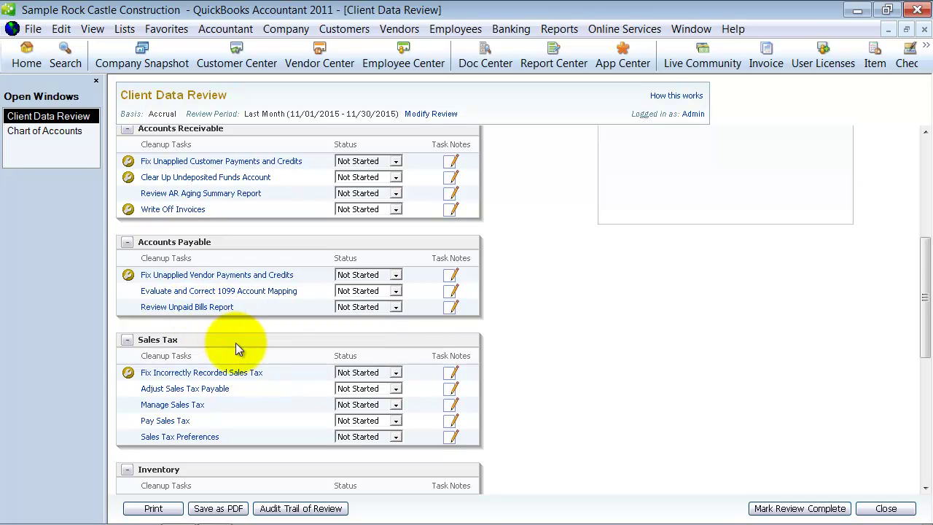
scroll(267, 381, "down", 3)
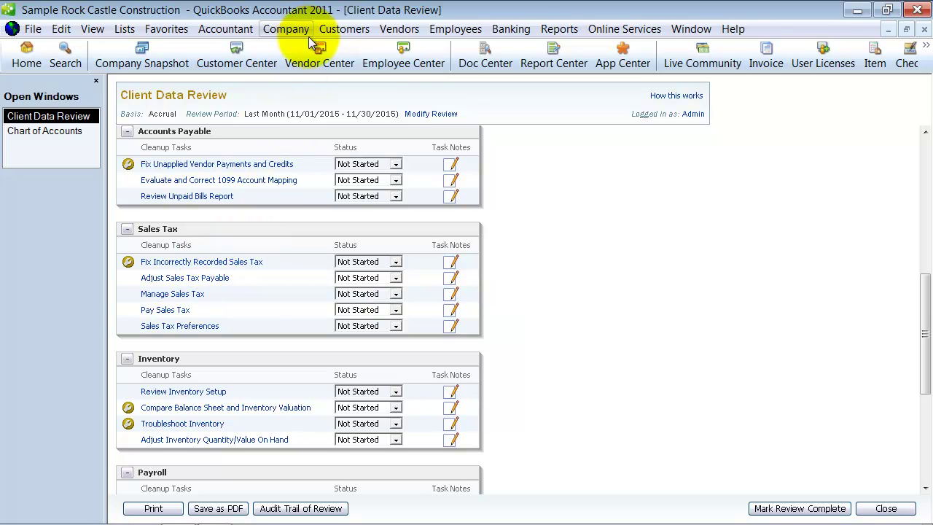
left_click(400, 29)
left_click(423, 113)
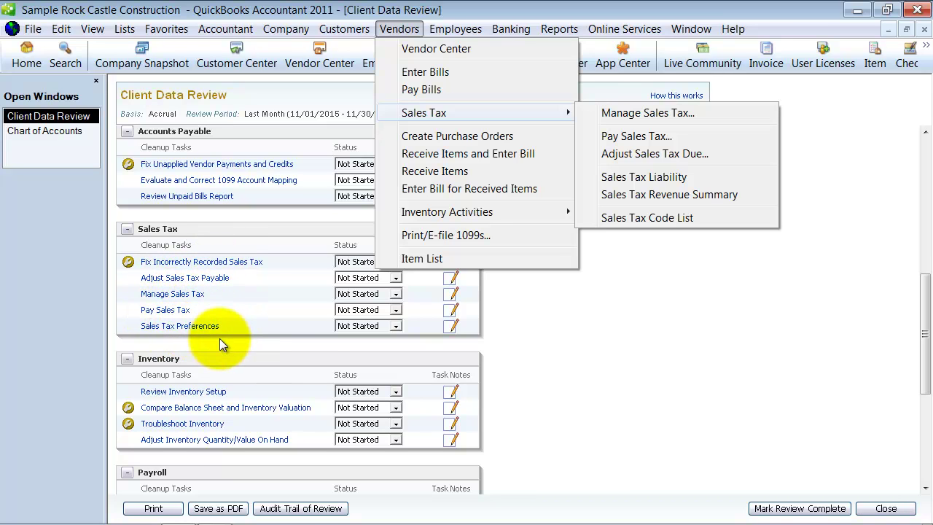
left_click(604, 364)
scroll(332, 388, "down", 5)
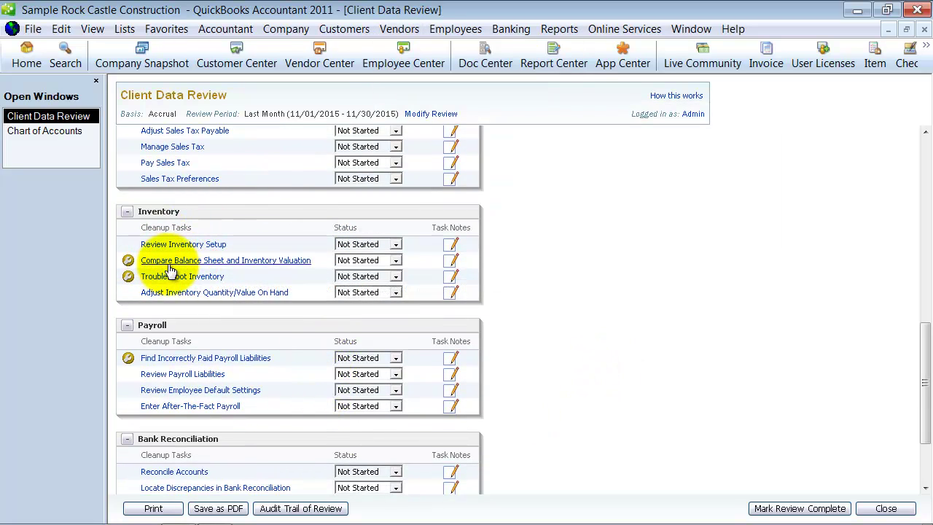
left_click(237, 262)
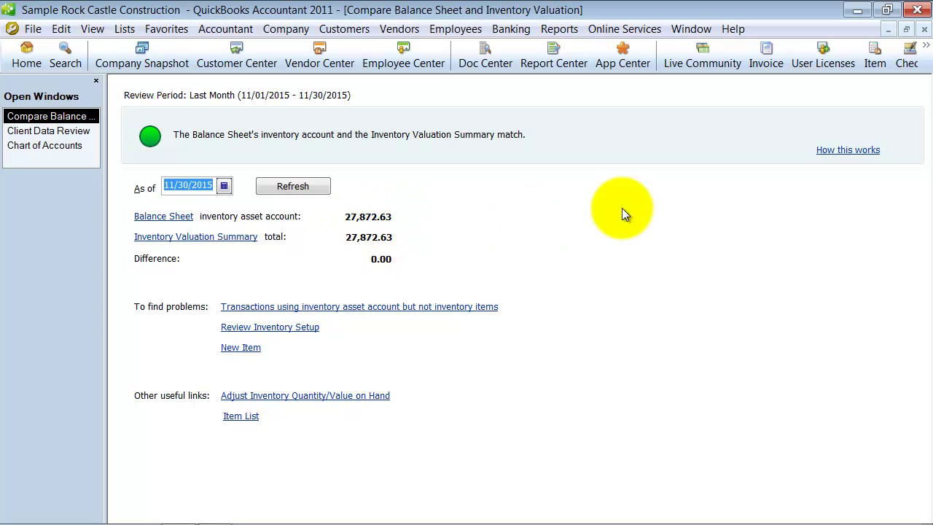
Close the Compare Balance Sheet and Inventory Valuation window, which shows a 0.00 difference
left_click(924, 31)
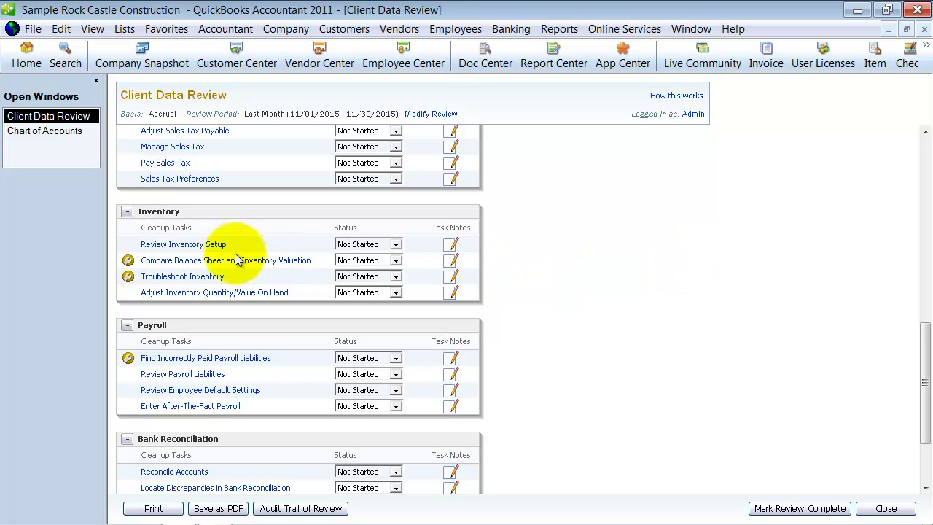
left_click(209, 279)
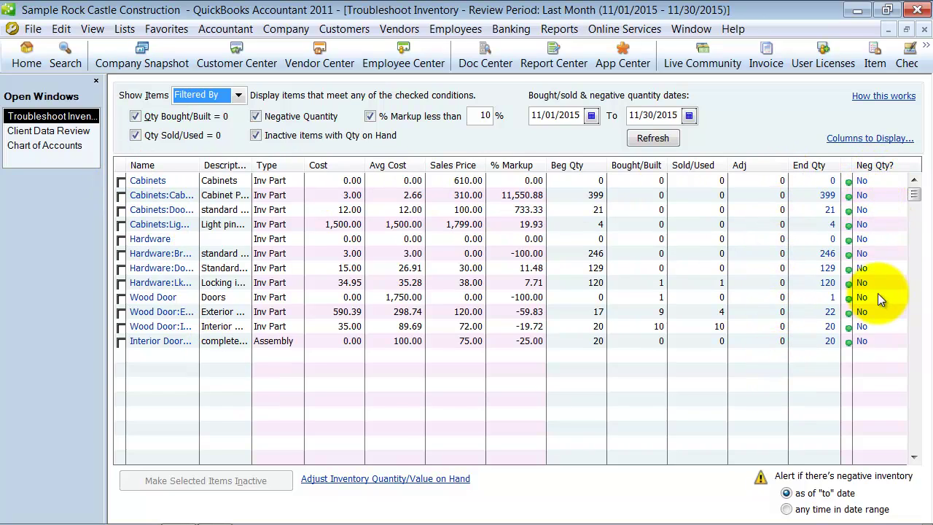
left_click(869, 167)
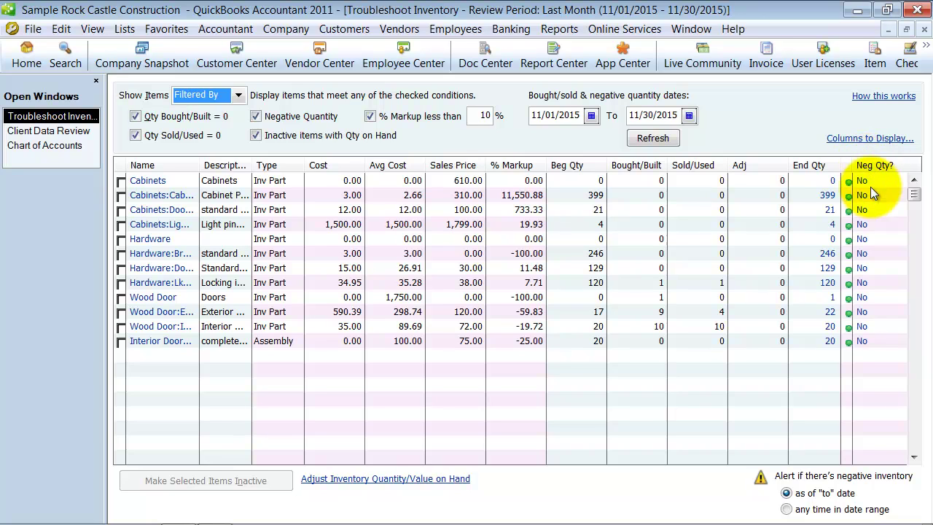
left_click(253, 135)
left_click(134, 135)
left_click(135, 116)
left_click(370, 116)
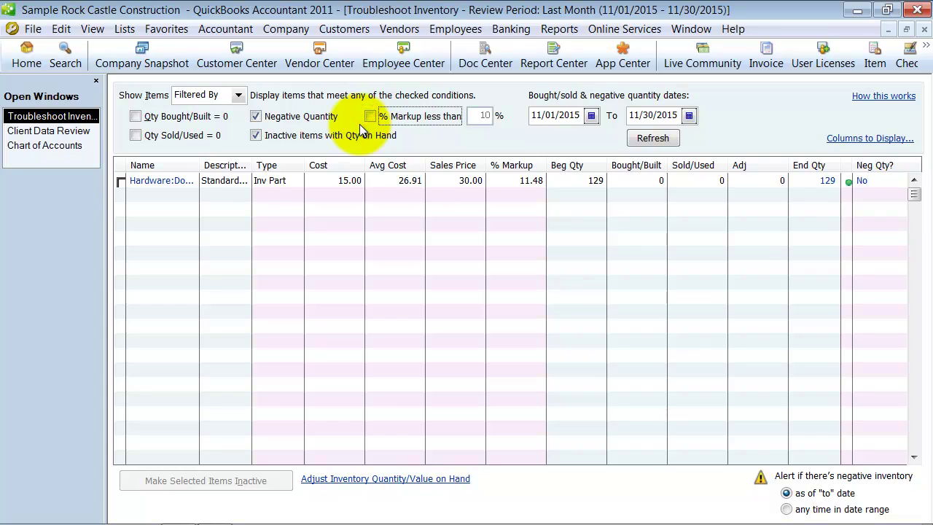
left_click(136, 117)
left_click(151, 135)
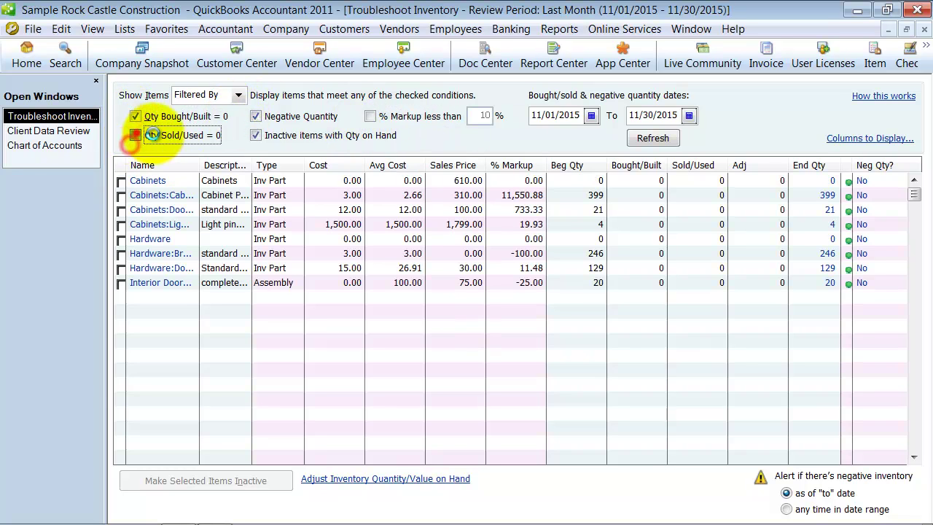
left_click(370, 117)
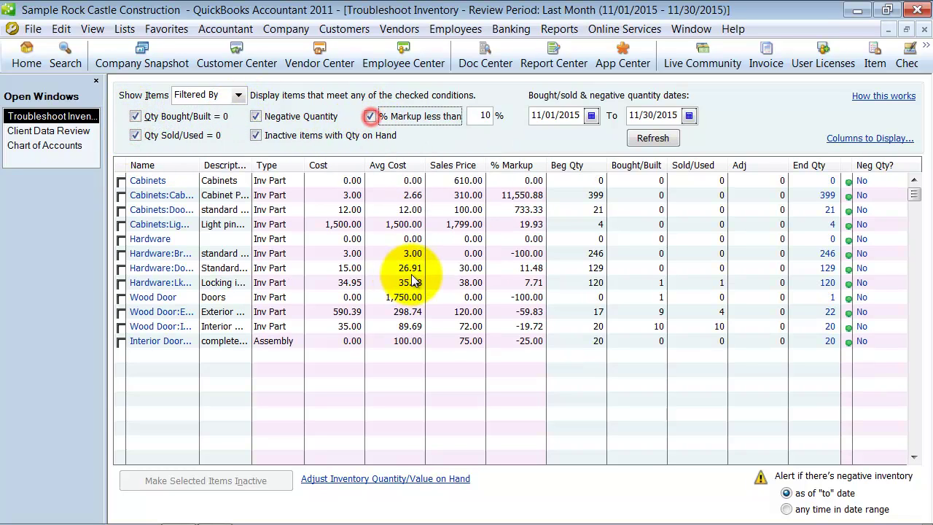
left_click(121, 180)
left_click(121, 194)
left_click(121, 209)
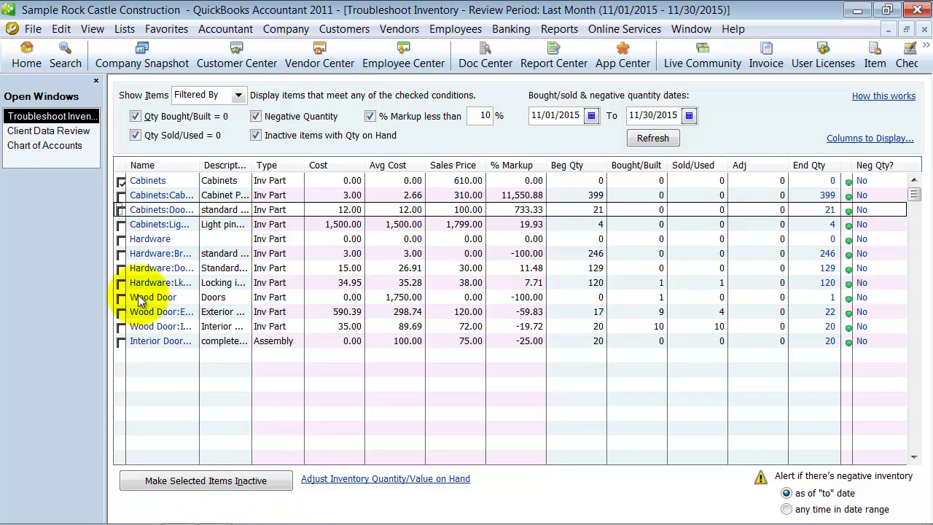
left_click(738, 197)
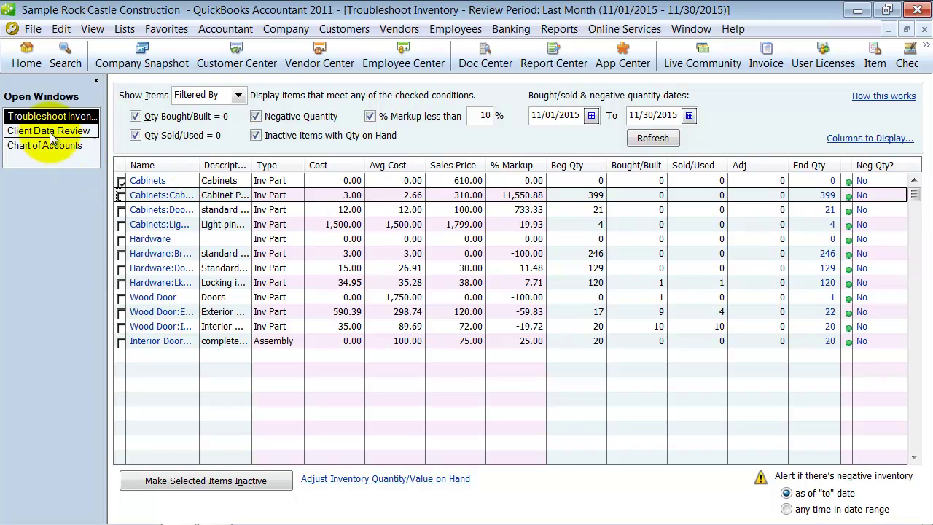
key("Escape")
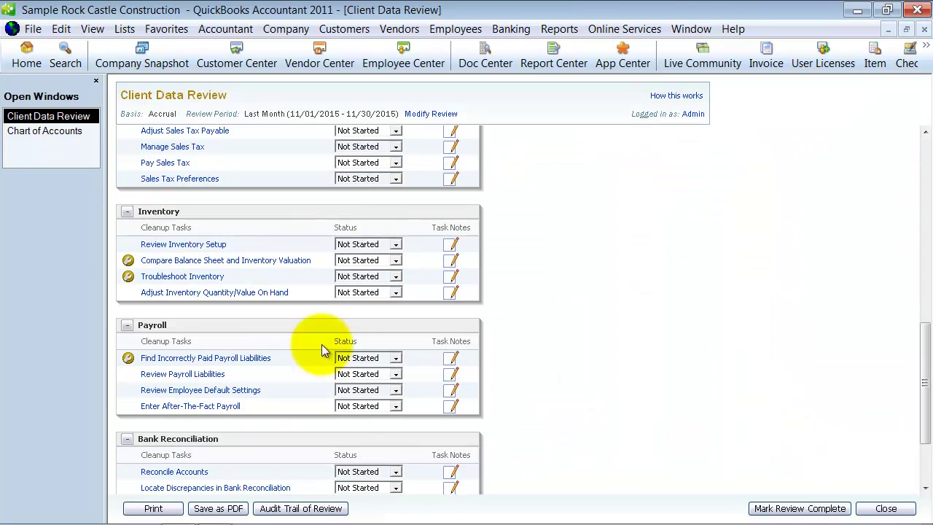
scroll(187, 375, "down", 3)
scroll(181, 386, "up", 1)
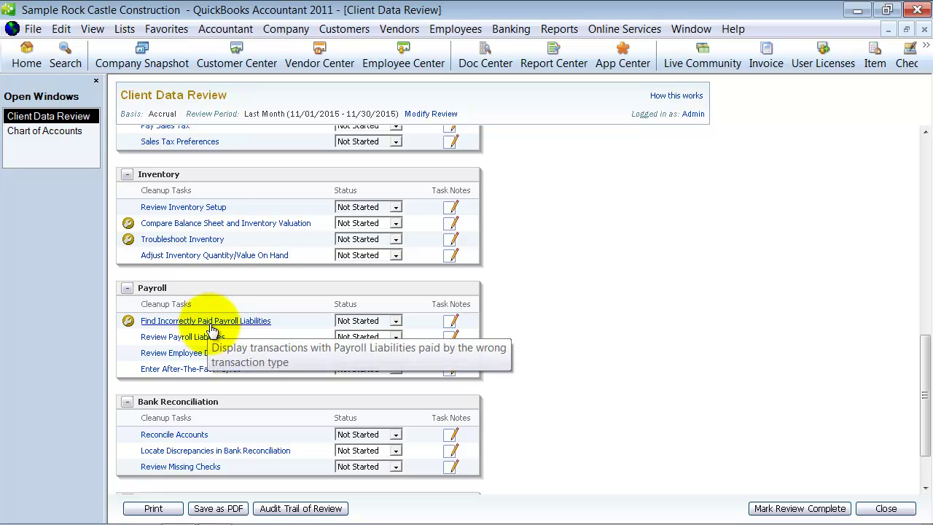
scroll(212, 330, "up", 1)
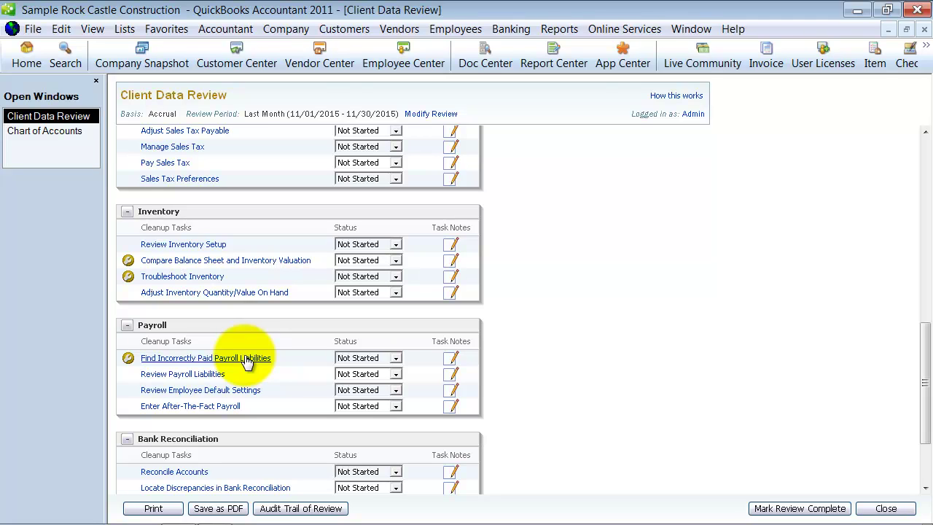
left_click(247, 358)
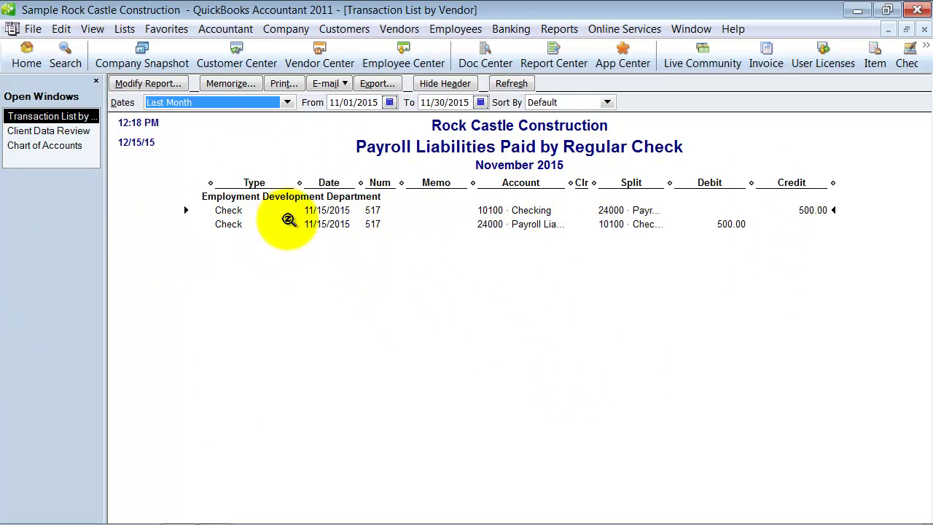
left_click_drag(670, 183, 714, 180)
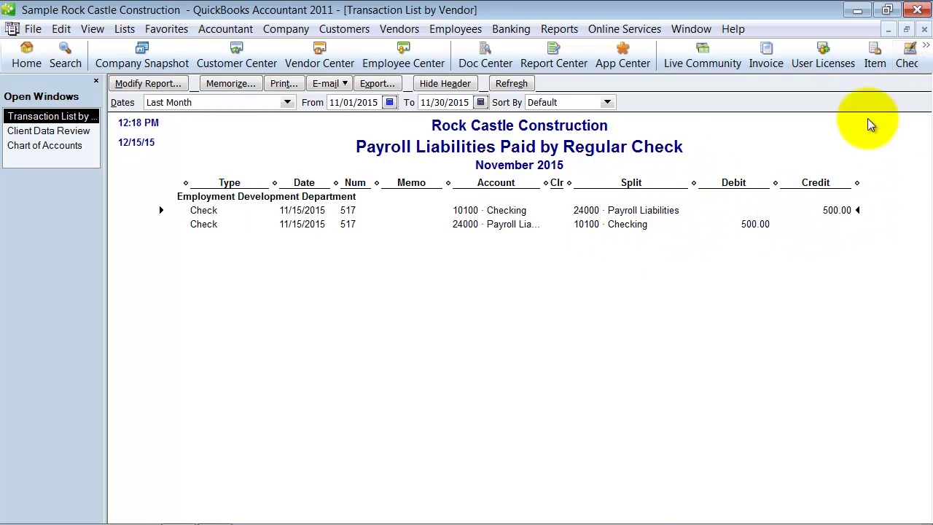
left_click(399, 29)
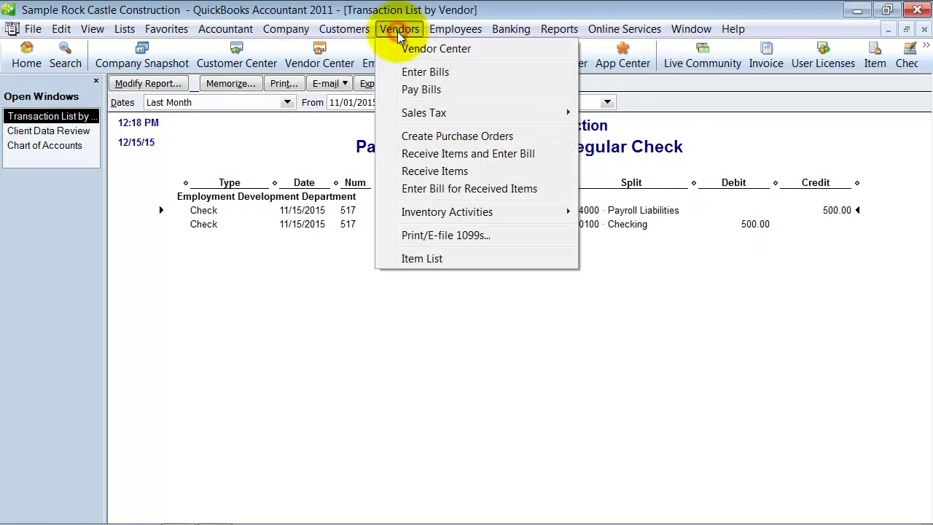
left_click(456, 47)
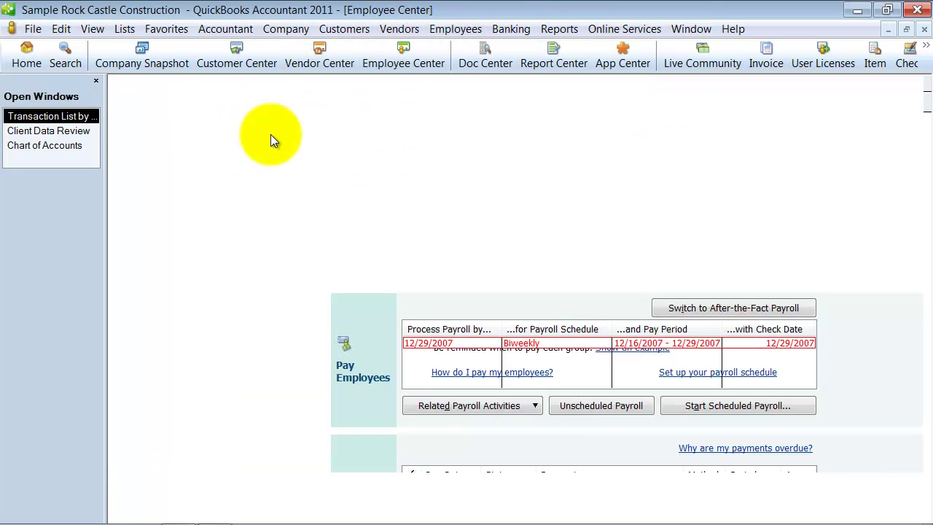
left_click(250, 115)
left_click(513, 421)
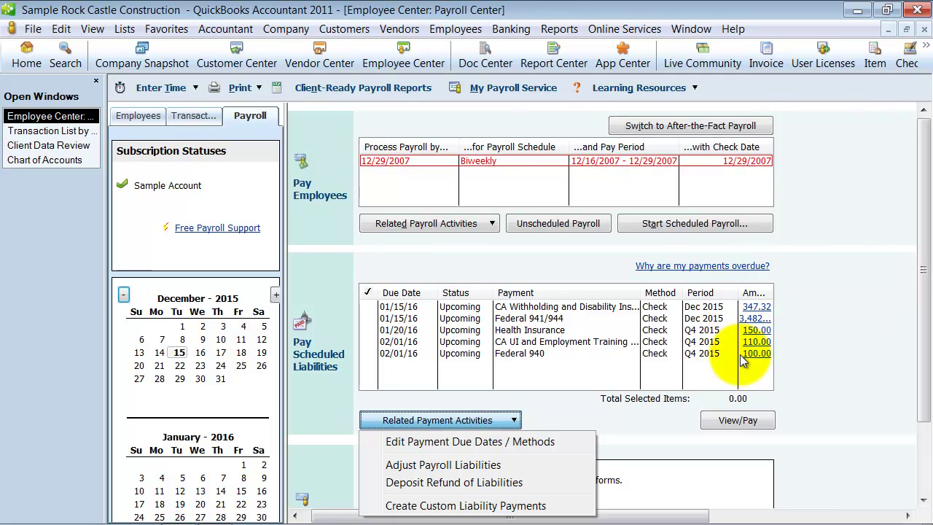
left_click(241, 179)
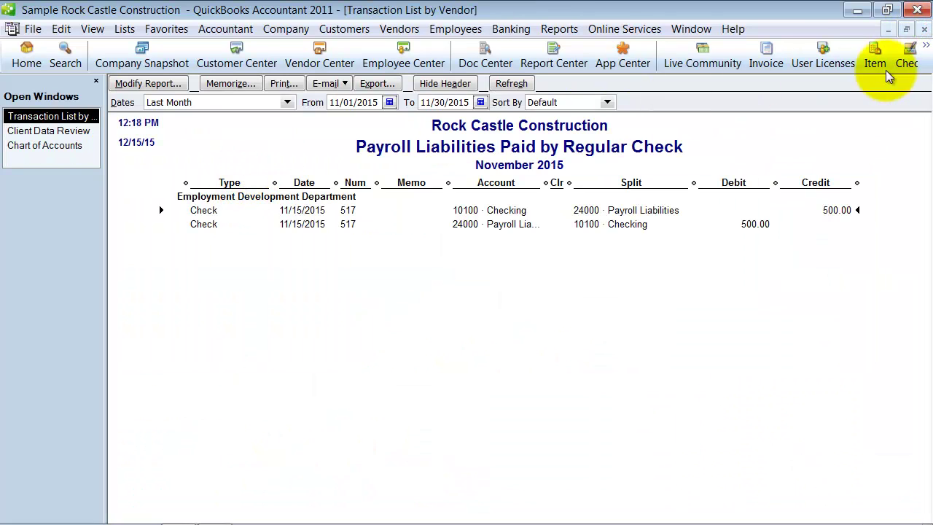
left_click(924, 30)
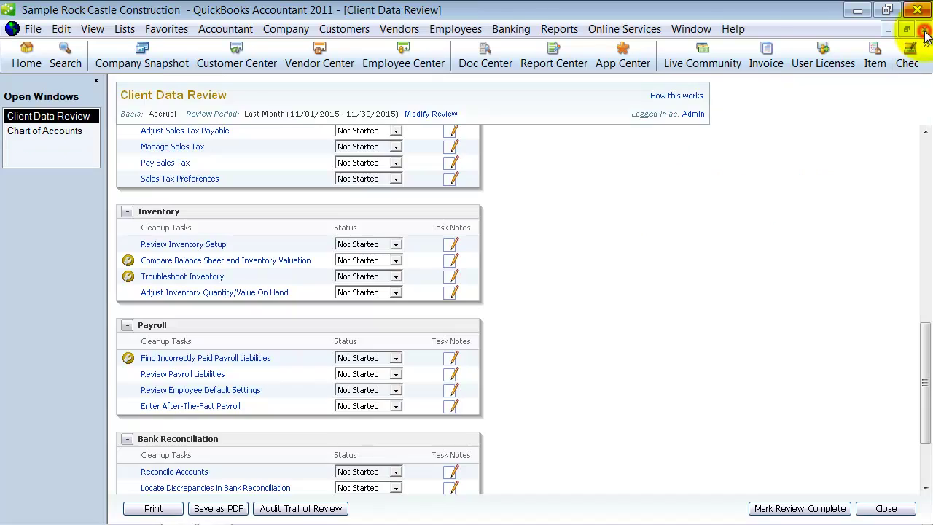
scroll(653, 388, "down", 3)
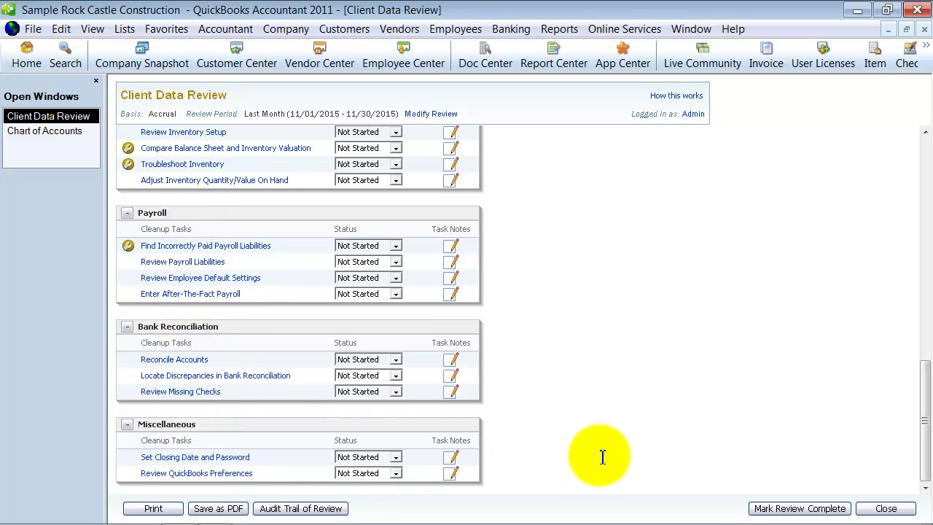
scroll(602, 456, "up", 4)
scroll(602, 456, "up", 10)
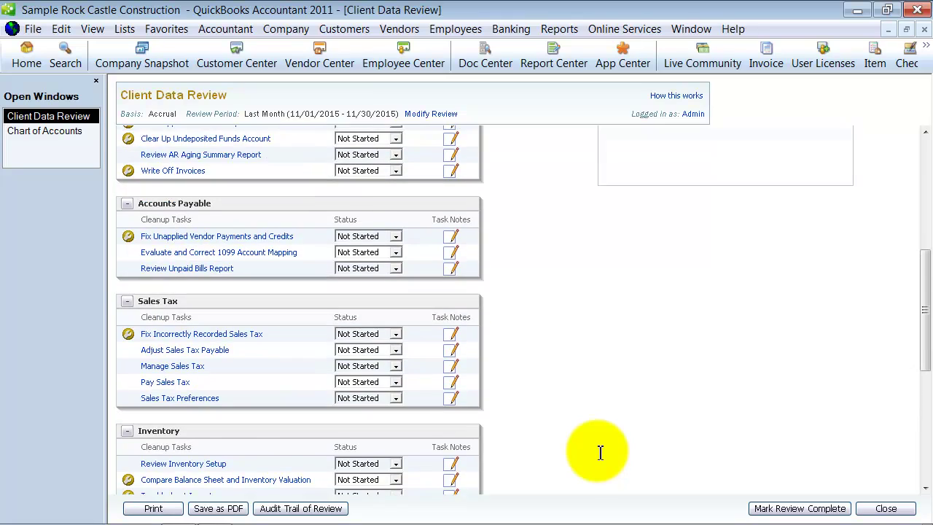
scroll(600, 453, "up", 3)
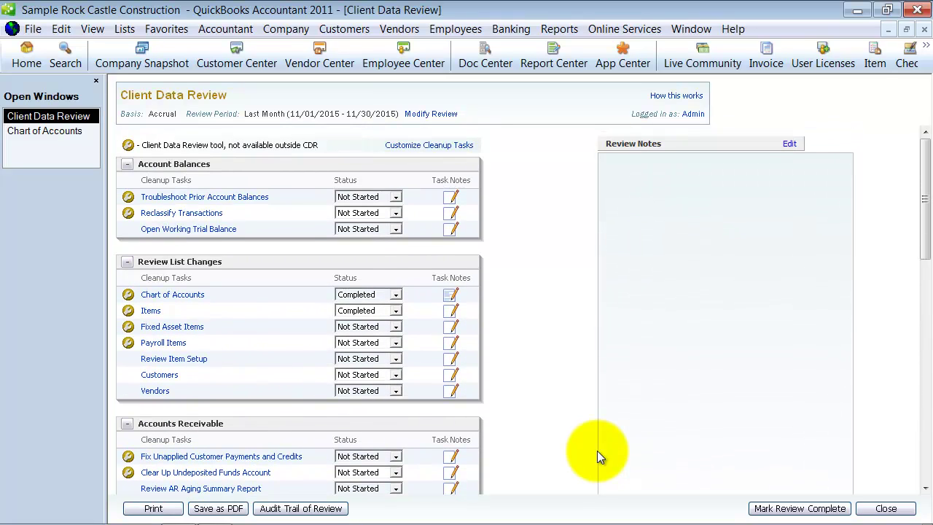